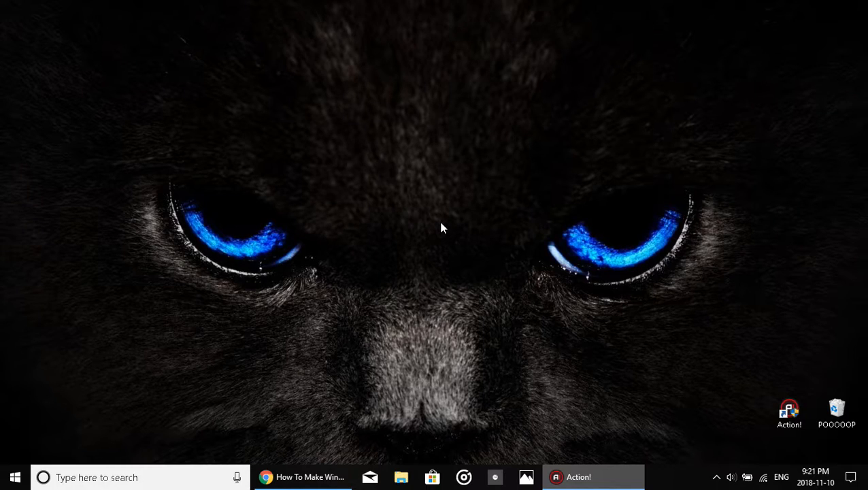
- Check the Rainmeter and Flat Blue Theme download links on the tutorial page in Chrome, and return to the desktop
drag(151, 129, 707, 429)
click(474, 185)
click(325, 465)
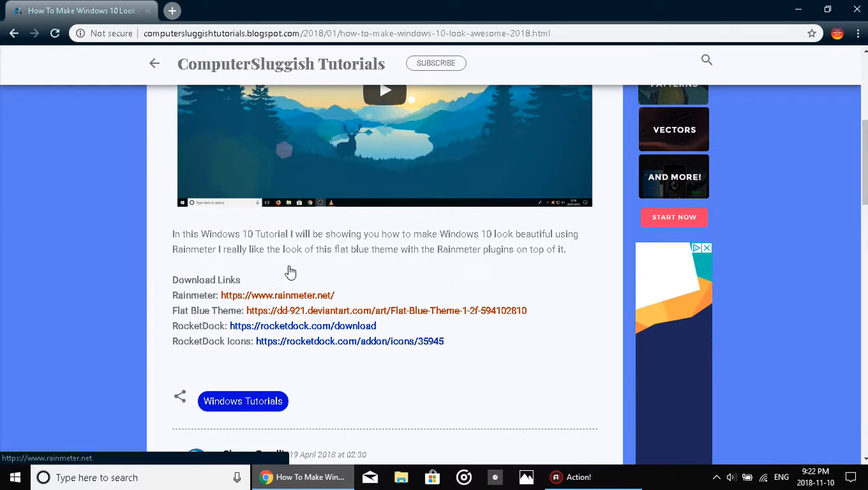
click(801, 14)
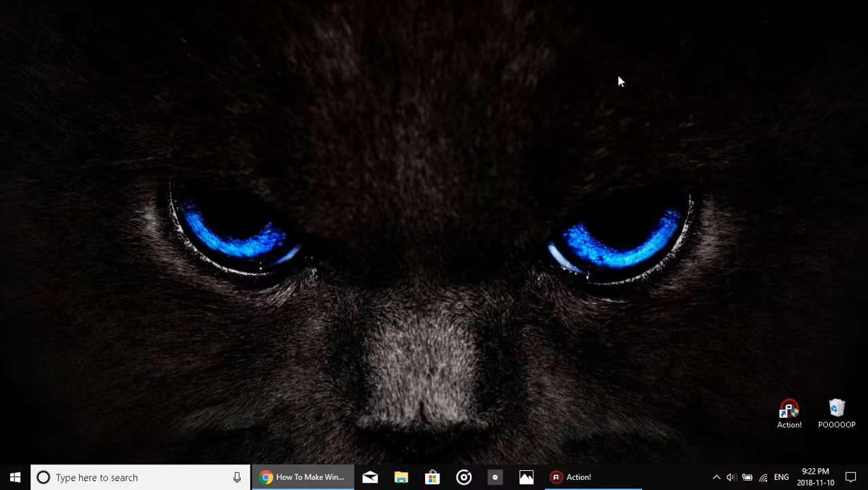
right_click(401, 226)
click(529, 338)
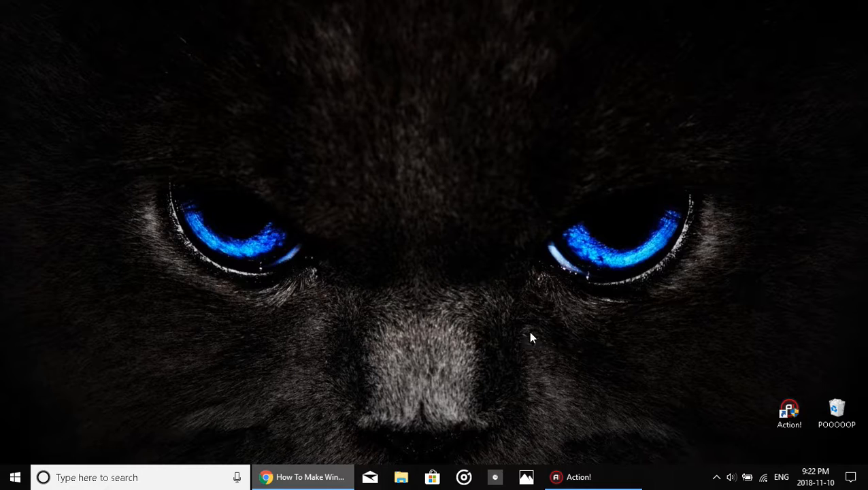
- Look through the Flat Blue Theme skins offered by Rainmeter in the system tray
click(717, 479)
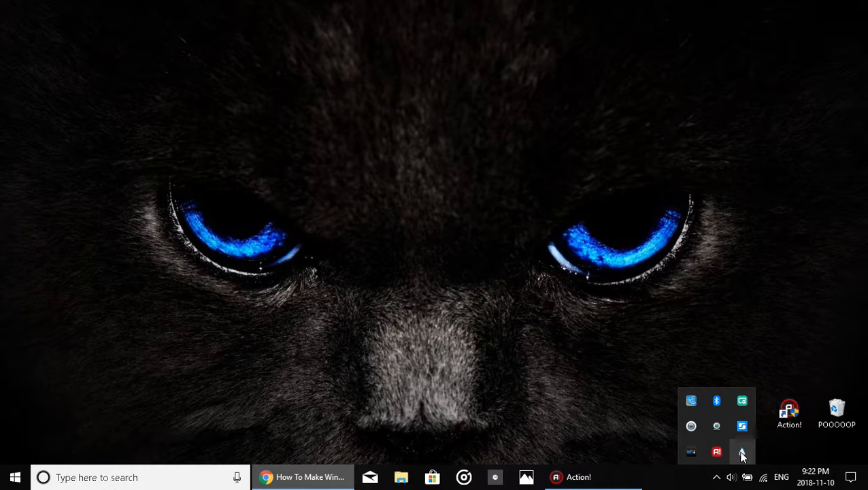
right_click(742, 454)
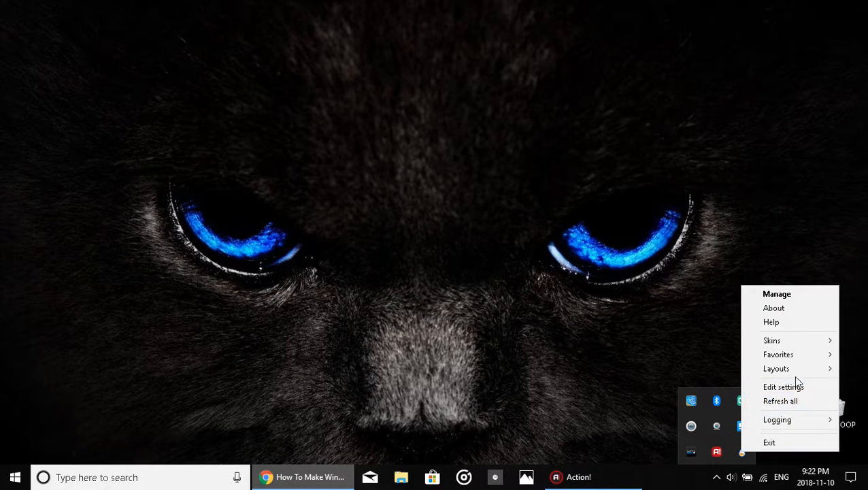
mouse_move(792, 346)
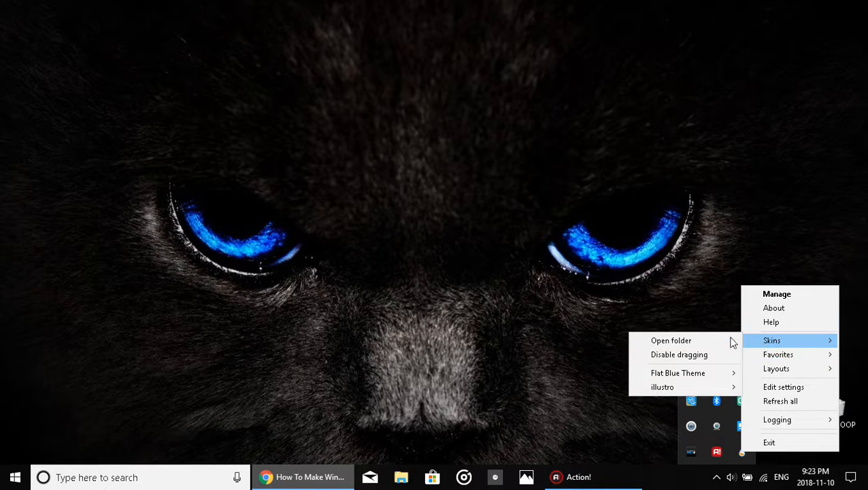
mouse_move(682, 371)
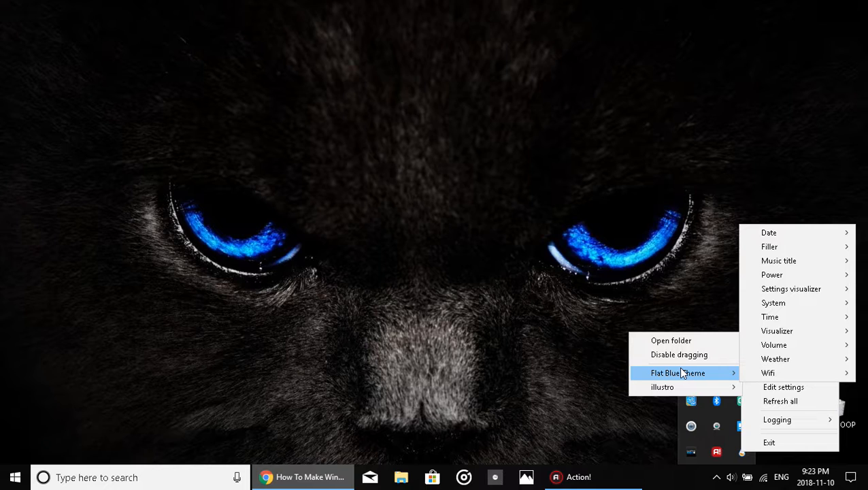
click(667, 292)
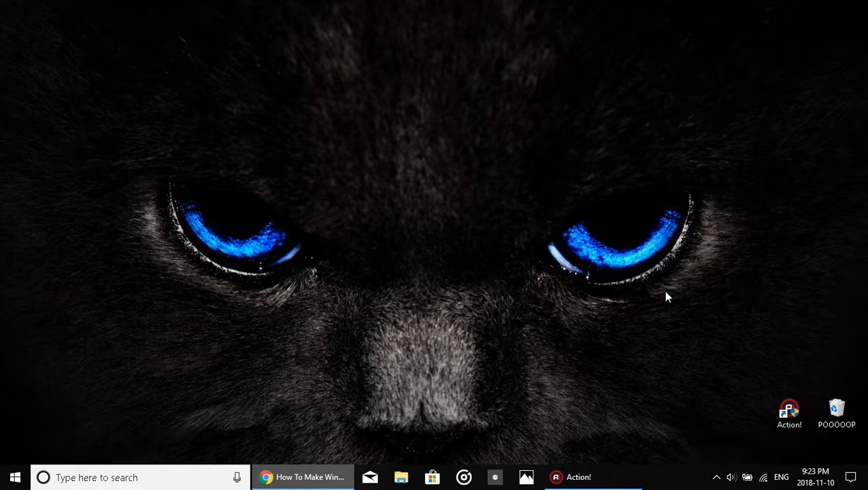
- Check the Flat Blue Theme download link in Chrome, and review the list of skins installed in Rainmeter
click(334, 479)
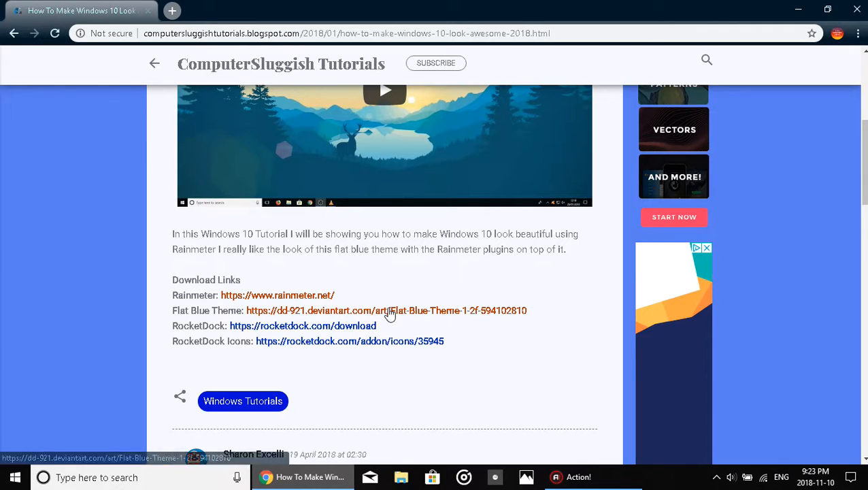
click(798, 10)
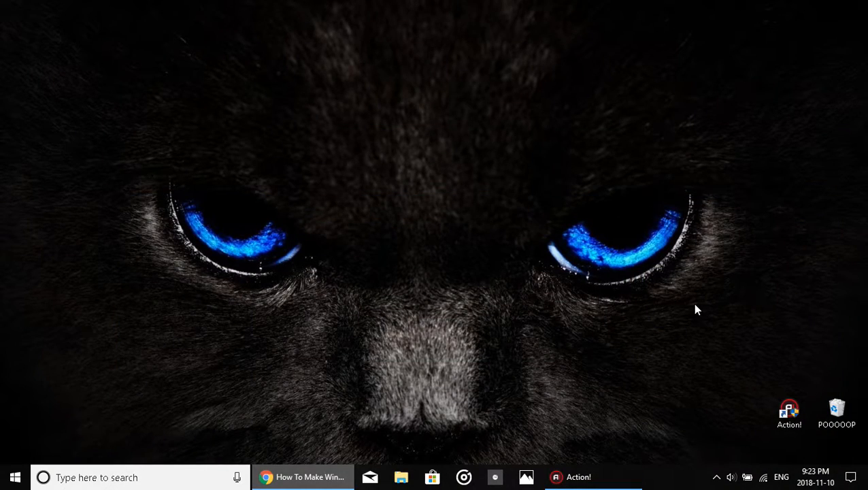
click(717, 477)
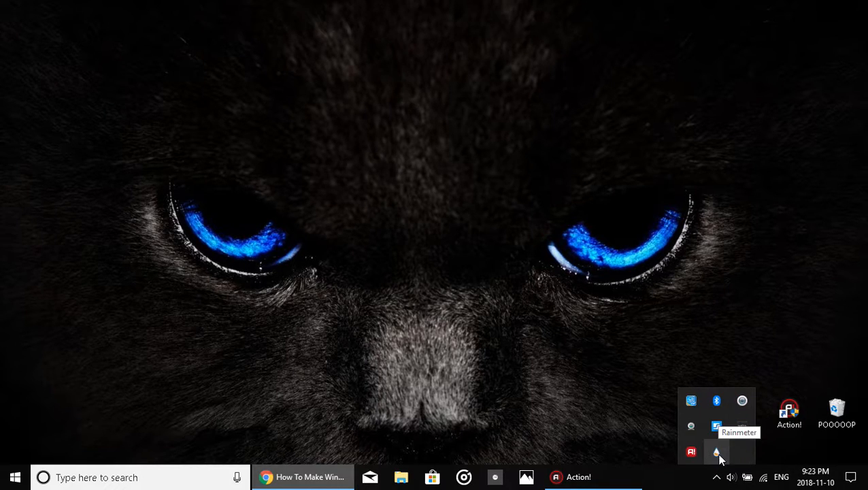
right_click(717, 454)
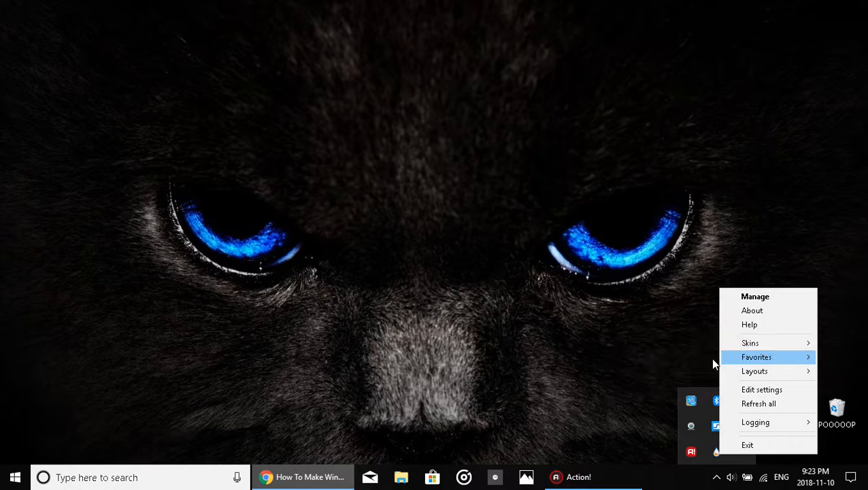
mouse_move(731, 344)
mouse_move(688, 379)
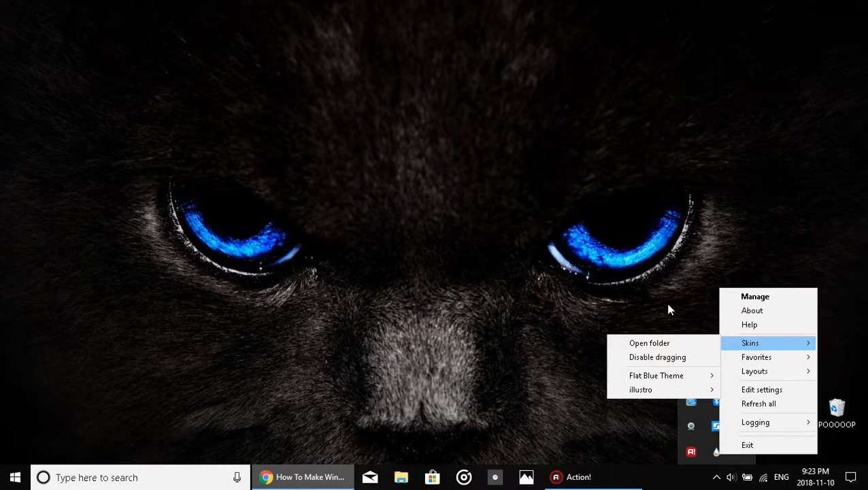
click(656, 242)
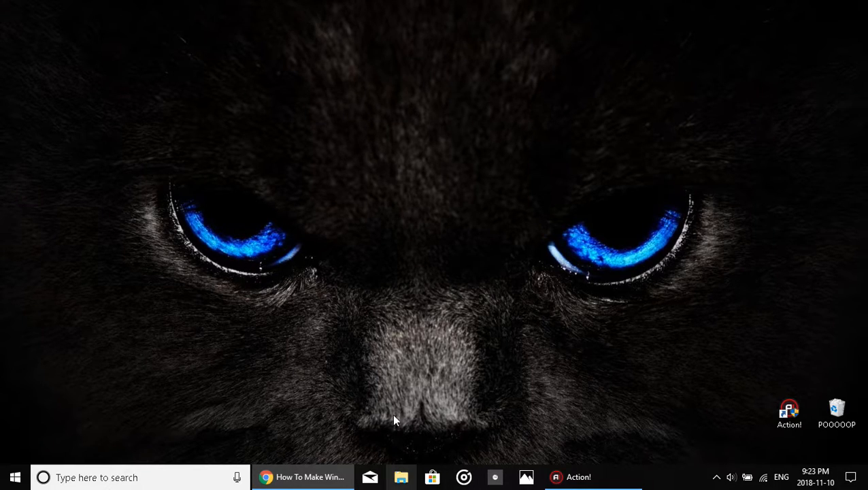
- Open the Documents folder in a maximized File Explorer window
click(401, 477)
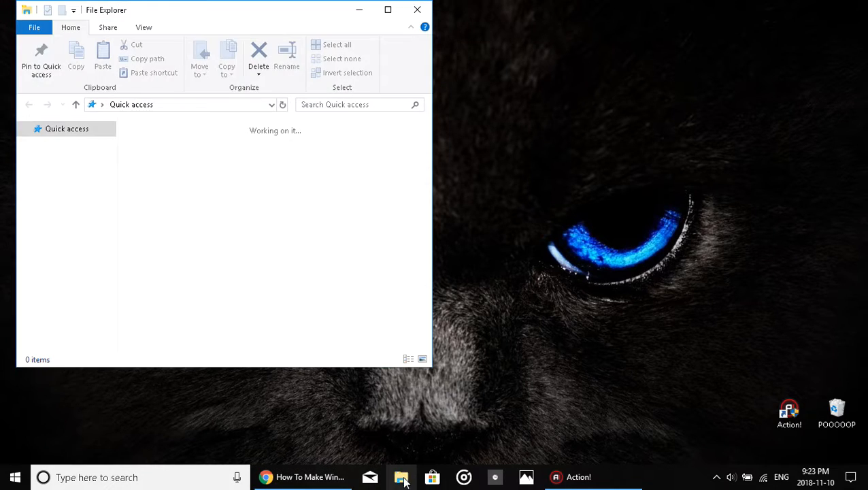
click(389, 9)
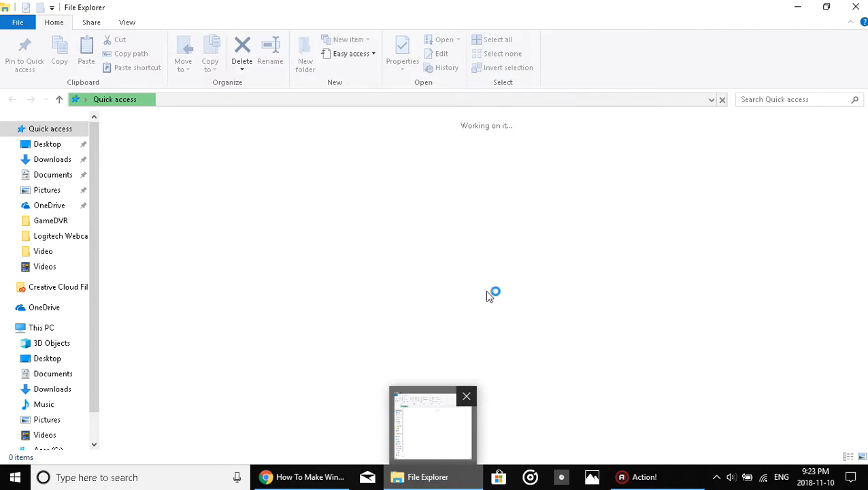
click(74, 204)
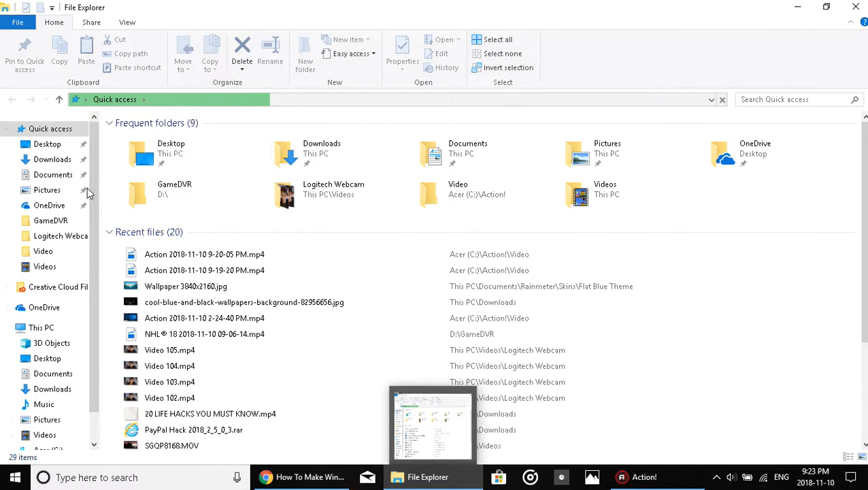
click(46, 178)
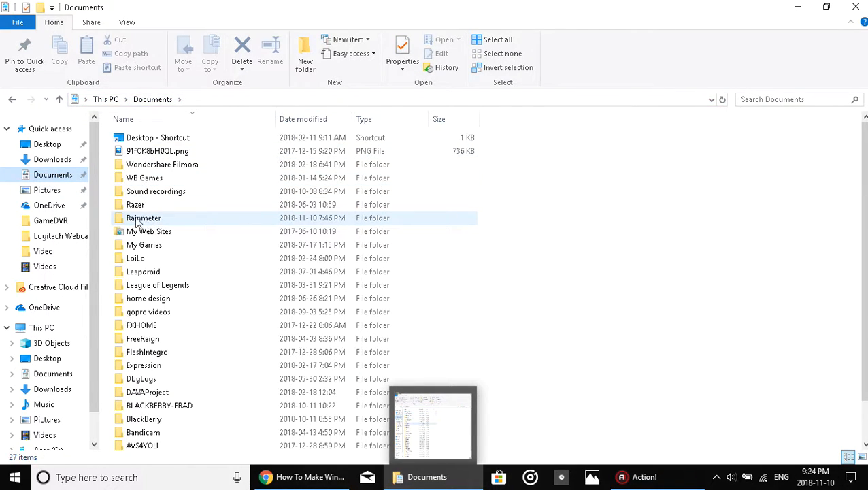
- Search Documents for "rainm" and go into the Rainmeter folder's Skins\Flat Blue Theme subfolder
click(739, 98)
text(r)
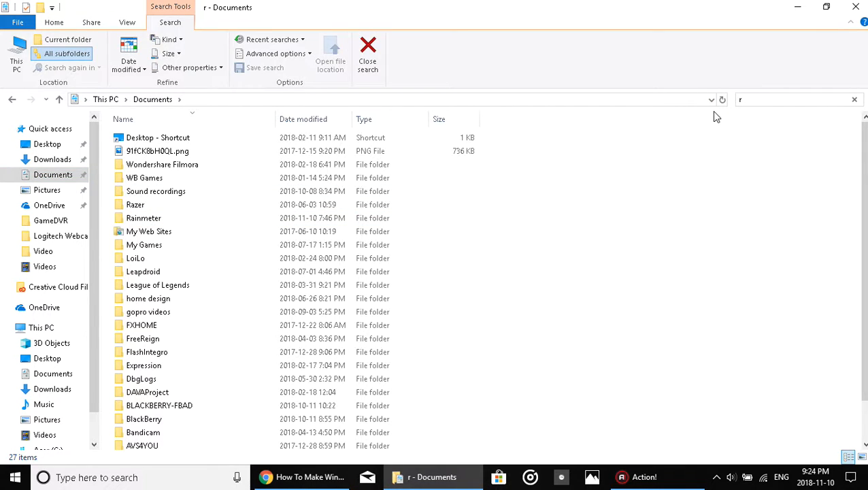
text(ainm)
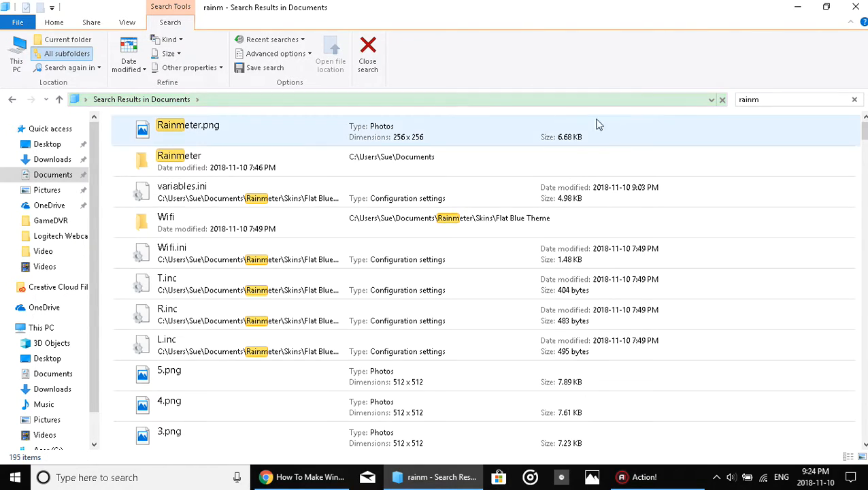
click(212, 156)
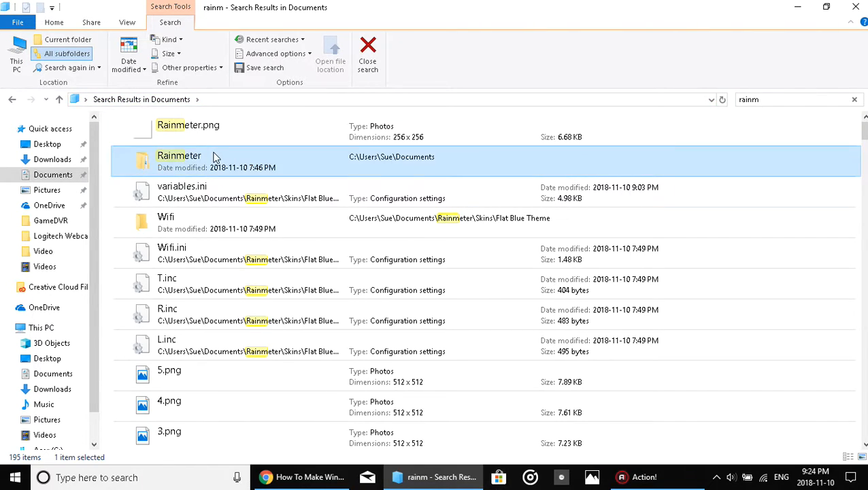
double_click(215, 156)
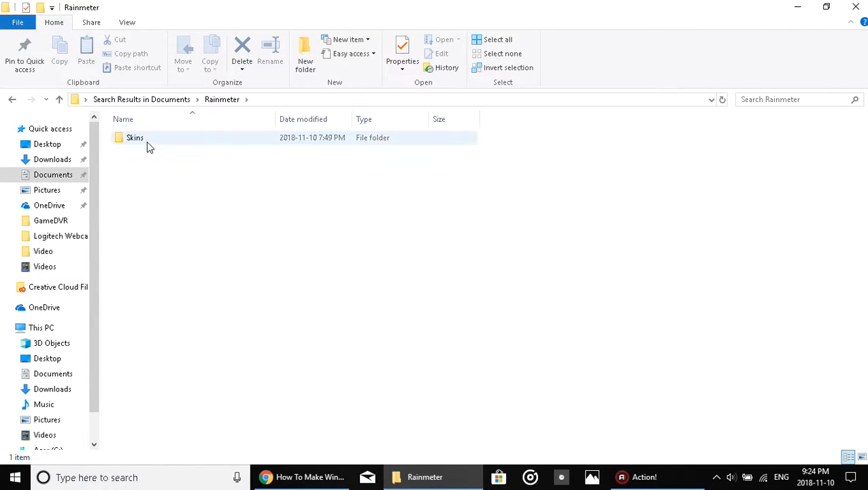
double_click(151, 141)
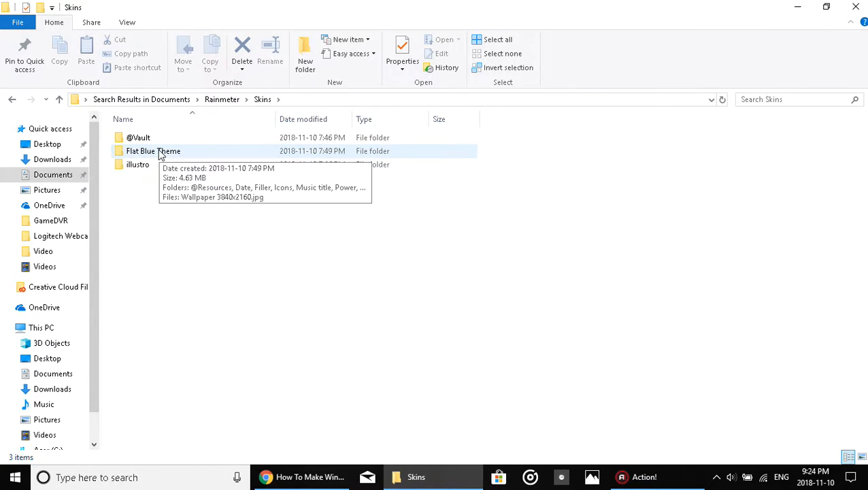
double_click(161, 155)
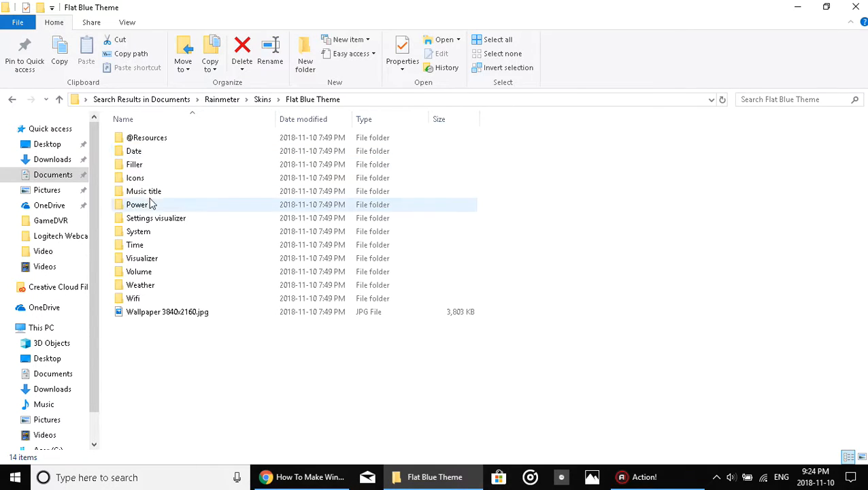
- Set Wallpaper 3840x2160.jpg as the desktop background and minimize the File Explorer window
click(138, 315)
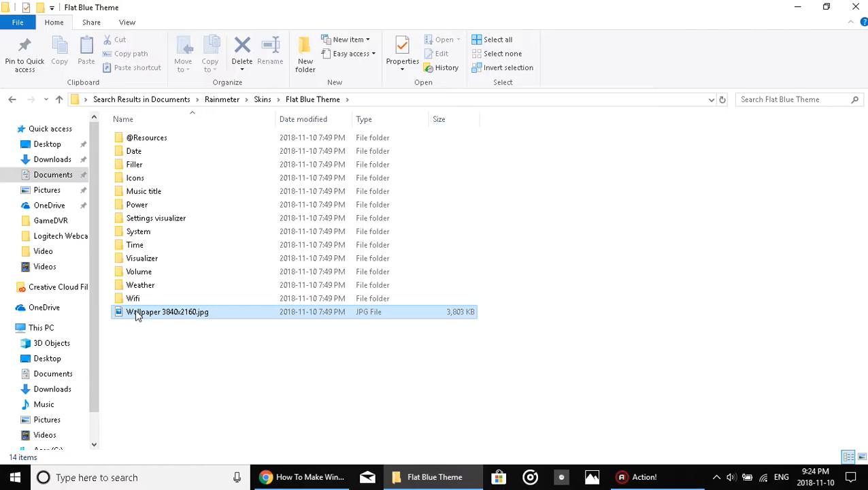
right_click(250, 311)
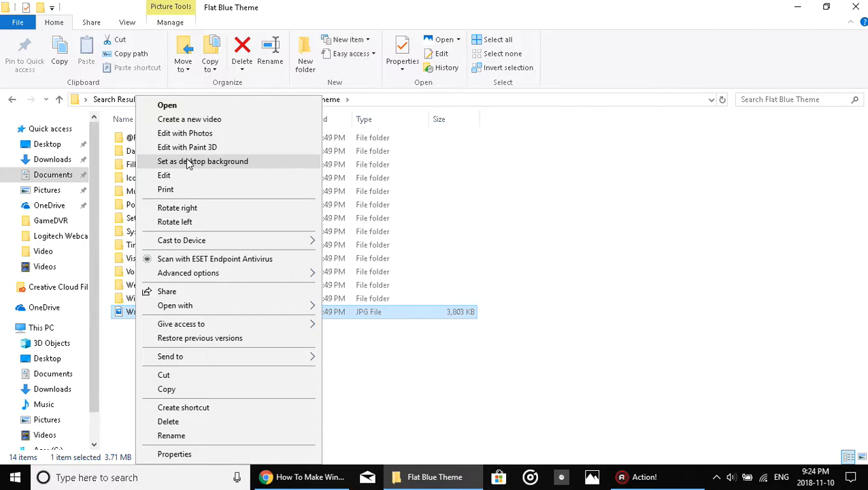
click(189, 163)
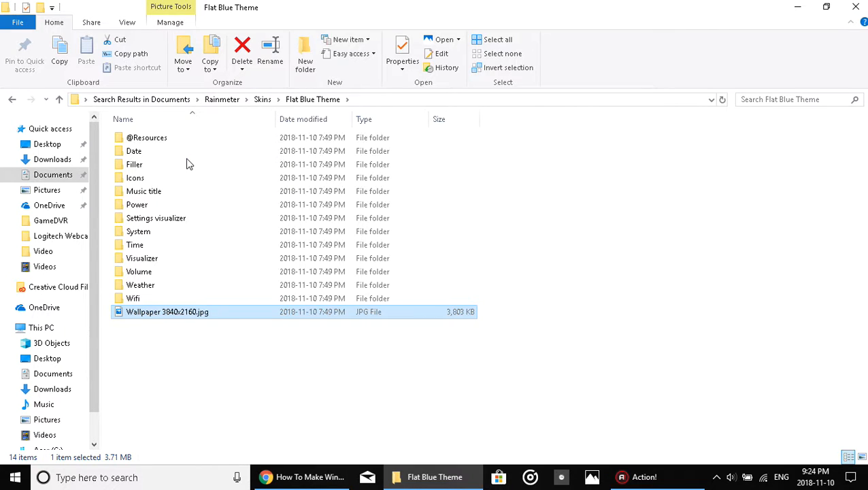
click(796, 6)
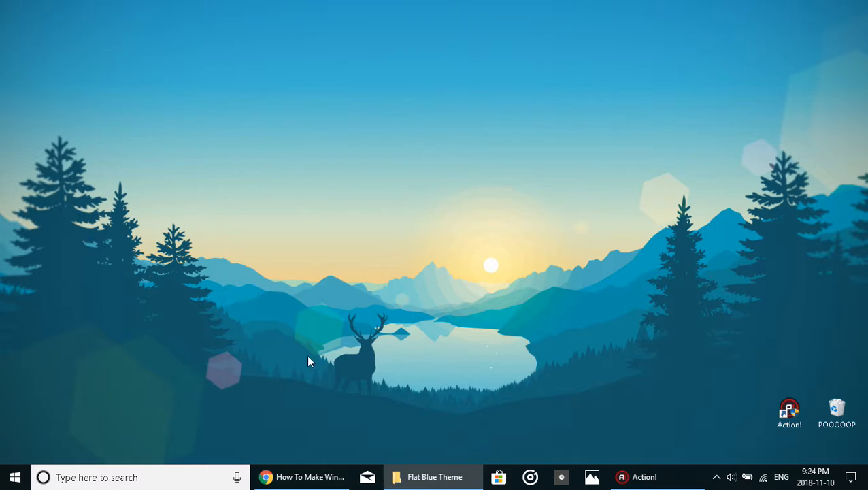
right_click(287, 298)
click(229, 201)
right_click(250, 226)
click(201, 246)
- Load the Flat Blue Theme skin Date.ini in Rainmeter and move the date text up, above the sun in the wallpaper
click(716, 477)
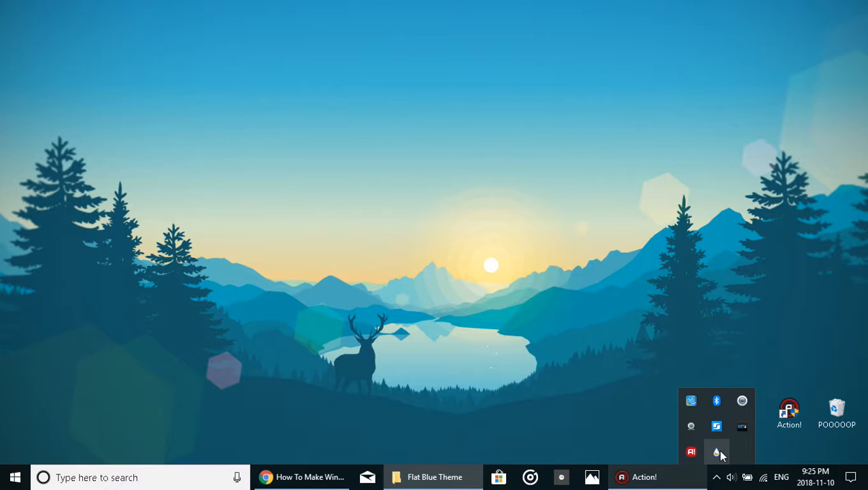
right_click(718, 453)
mouse_move(755, 340)
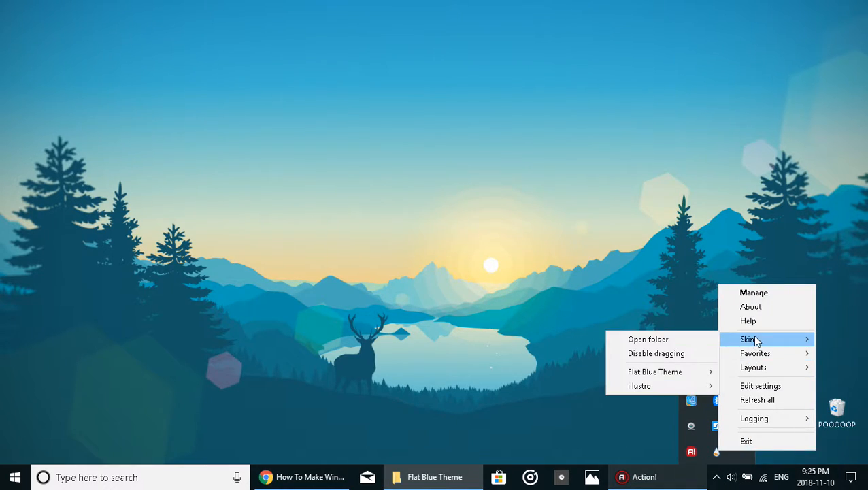
mouse_move(693, 372)
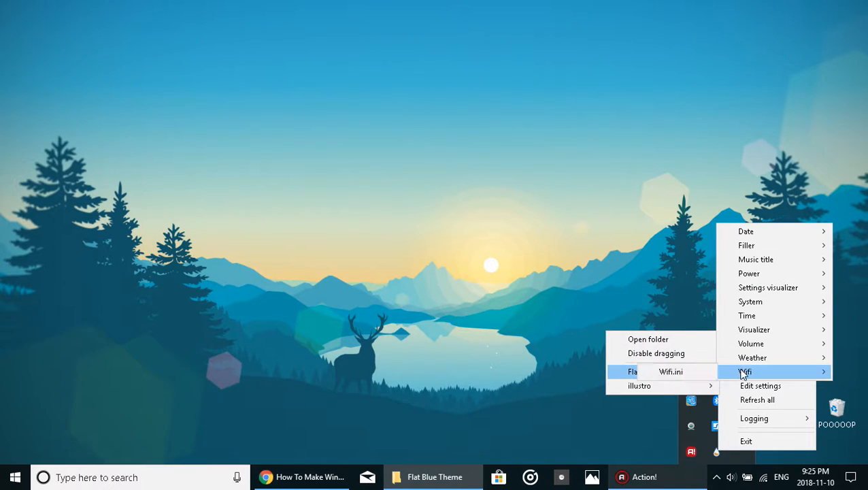
mouse_move(762, 232)
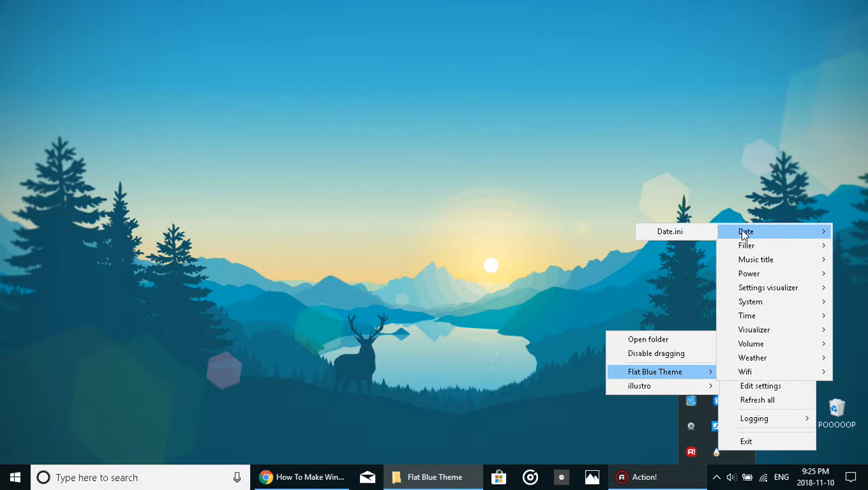
click(685, 232)
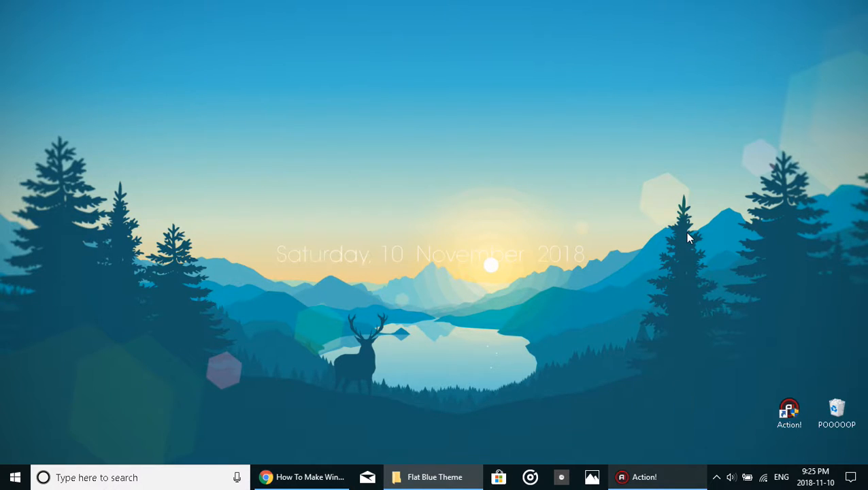
drag(426, 252, 438, 207)
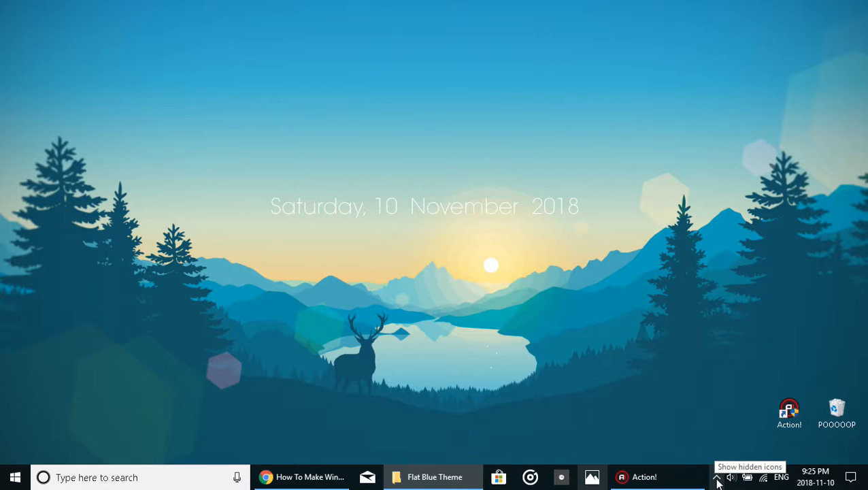
- Load the Flat Blue Theme skin Filler 1650.ini as a dark band across the upper part of the desktop
right_click(479, 210)
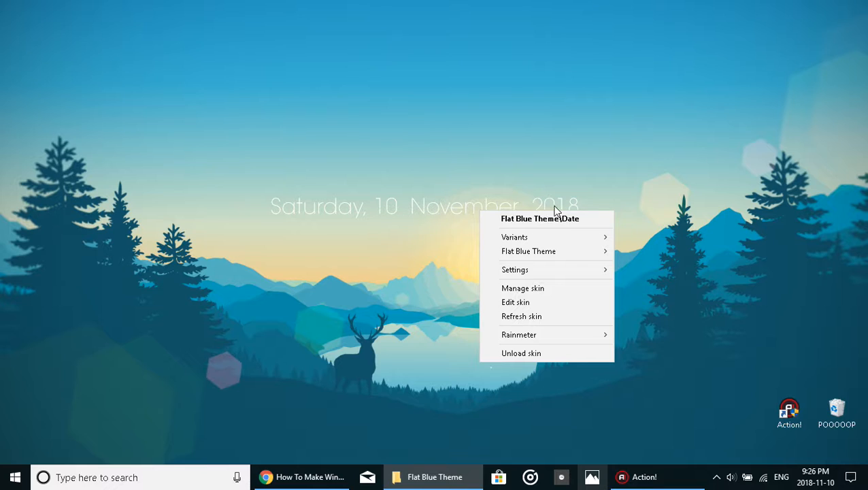
mouse_move(535, 257)
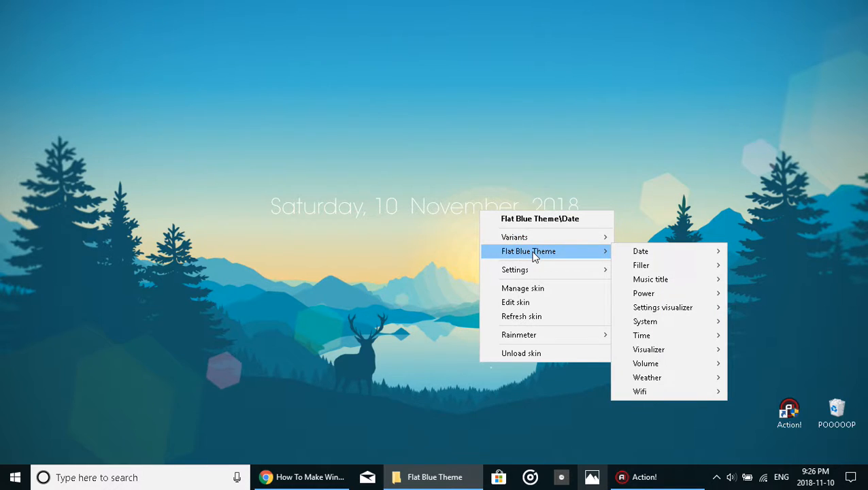
mouse_move(658, 272)
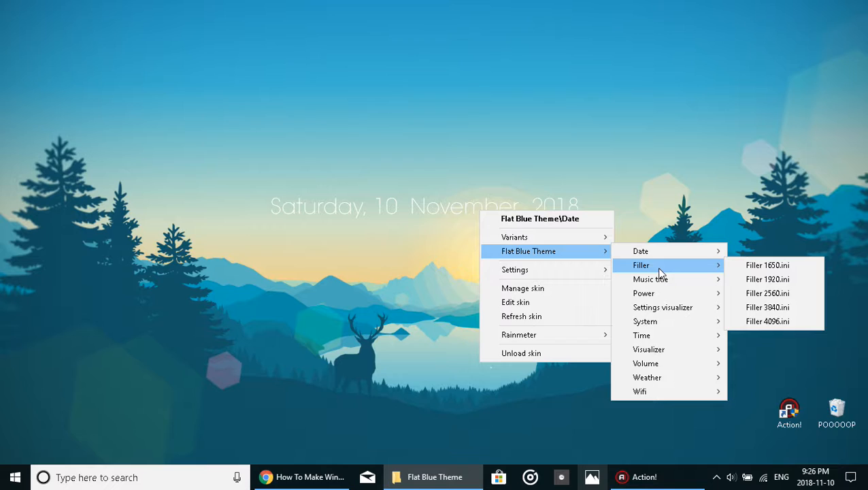
click(762, 265)
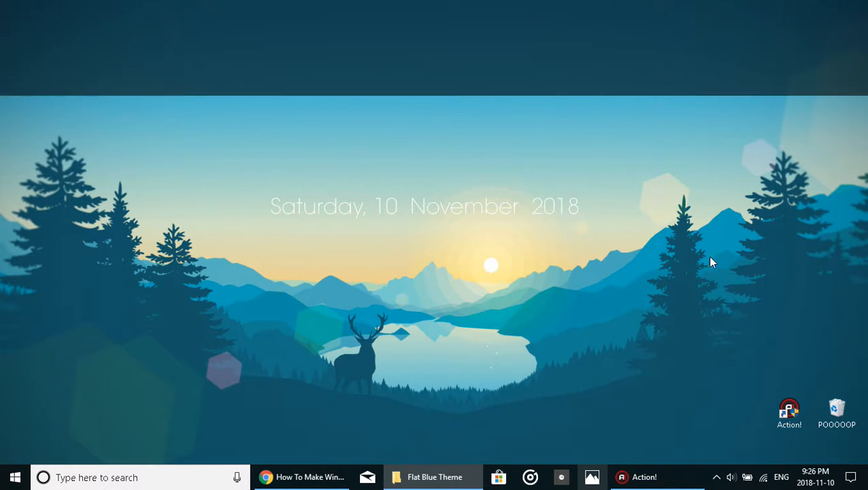
drag(249, 72, 263, 60)
right_click(320, 50)
click(175, 173)
right_click(329, 13)
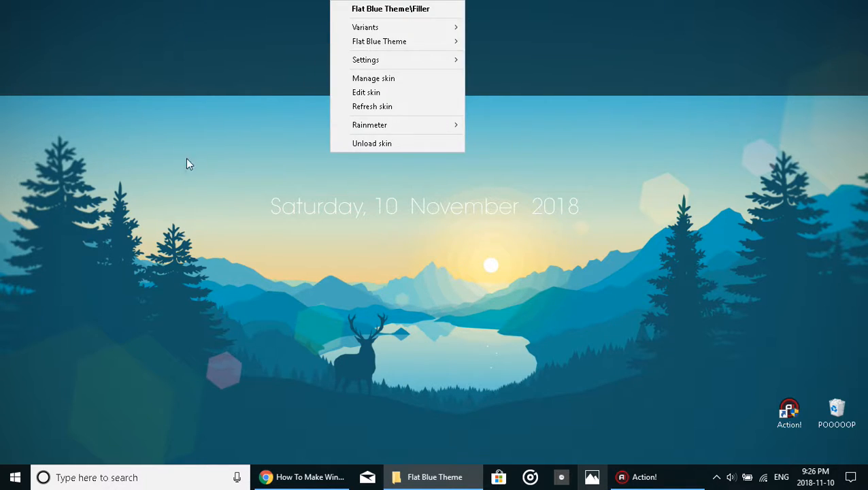
click(191, 164)
- Load the Flat Blue Theme skin Power.ini to put the power icons on the filler band
right_click(406, 30)
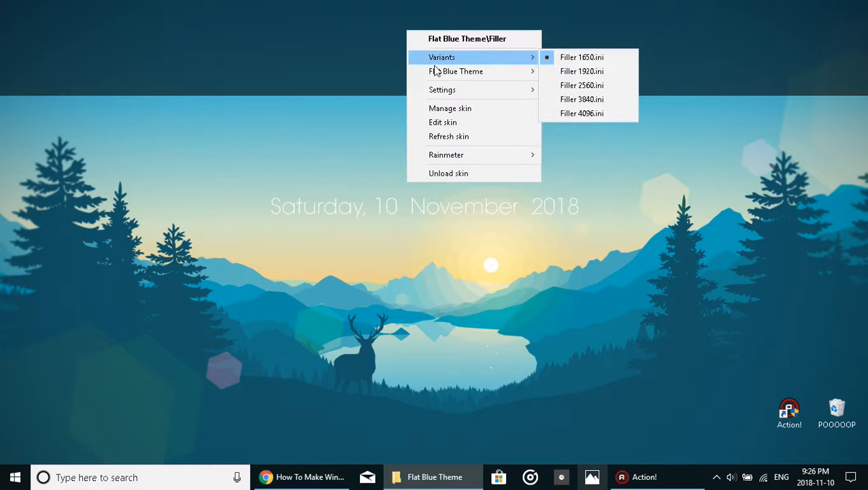
mouse_move(513, 78)
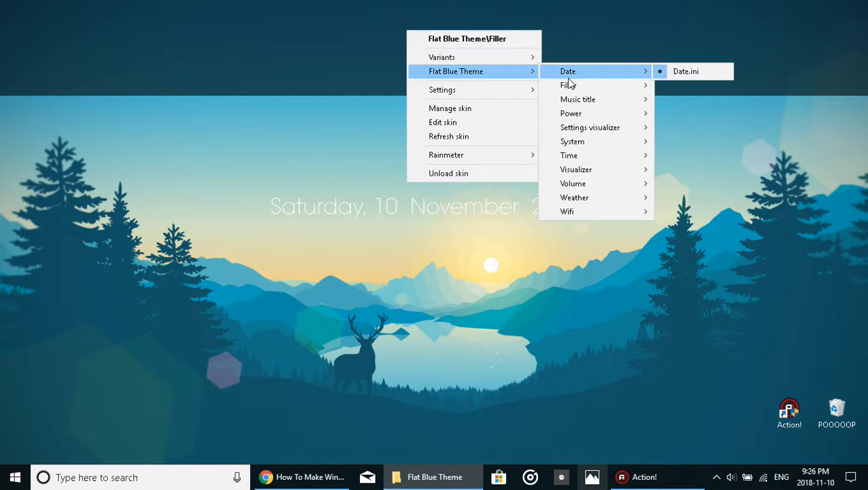
mouse_move(575, 72)
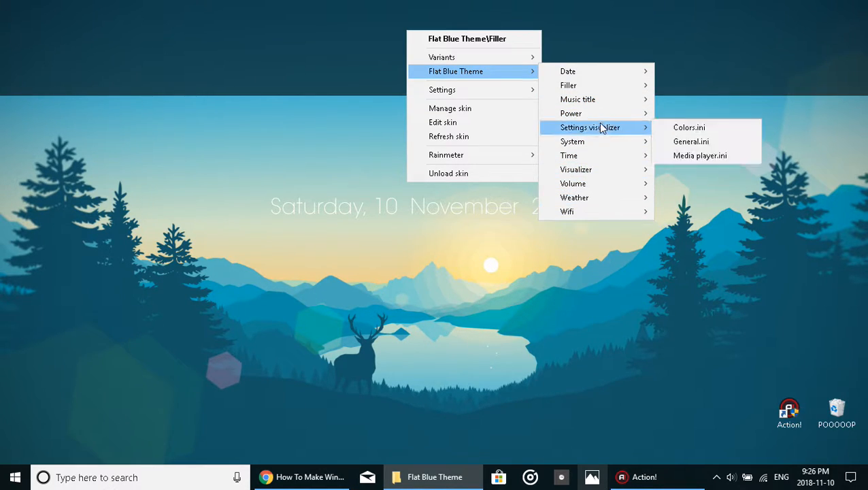
mouse_move(598, 113)
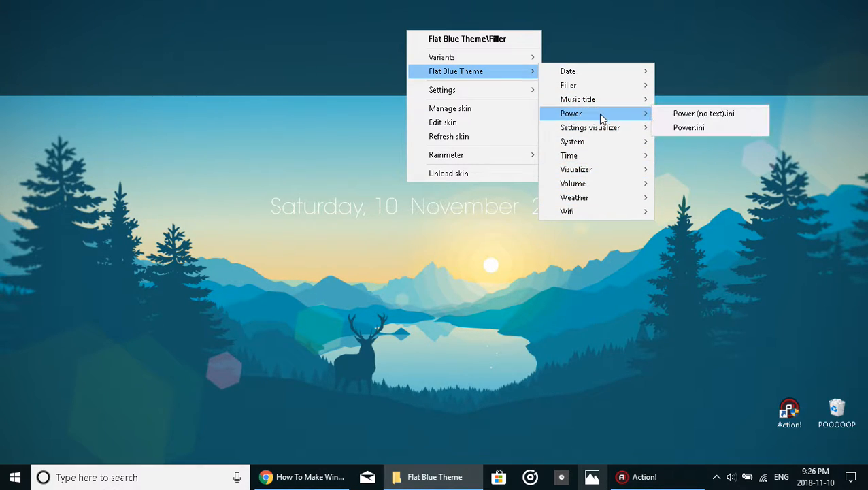
click(697, 130)
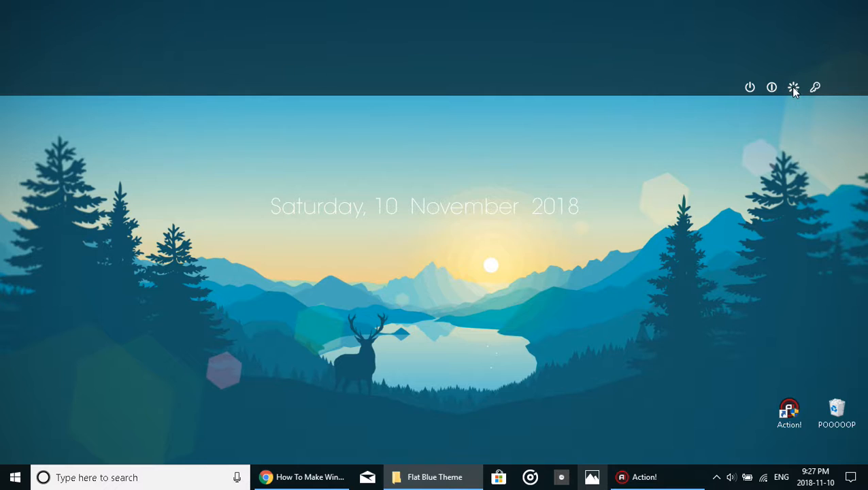
click(717, 481)
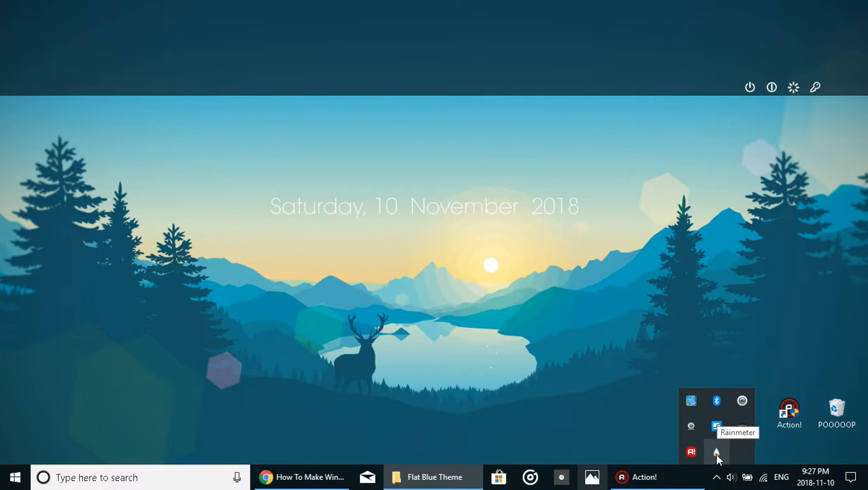
click(574, 292)
right_click(455, 66)
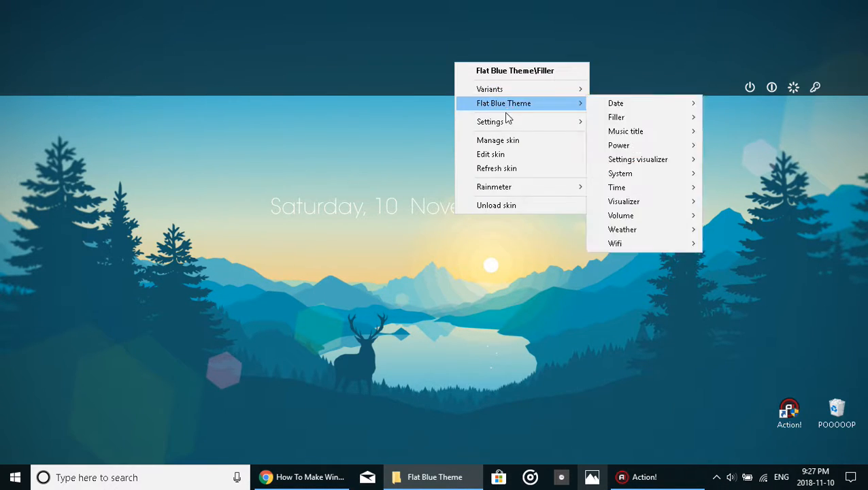
mouse_move(510, 124)
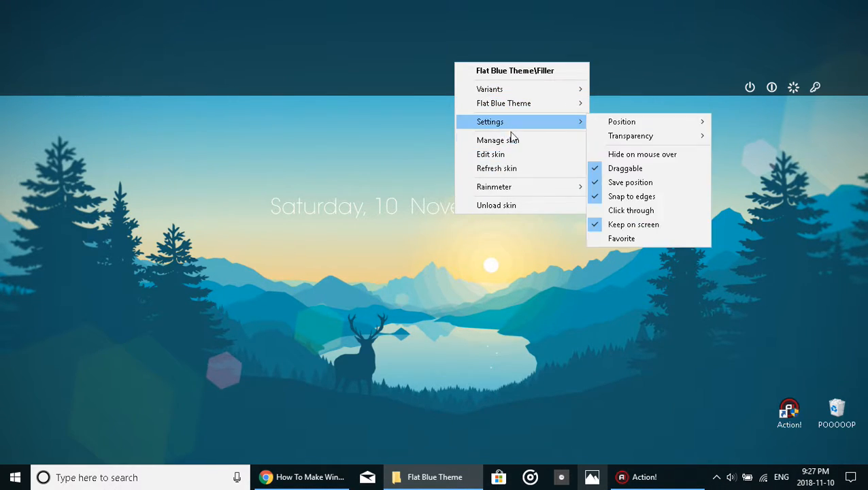
- Load the CPU.ini meter from the System skins of the Flat Blue Theme onto the filler band
right_click(468, 24)
mouse_move(524, 63)
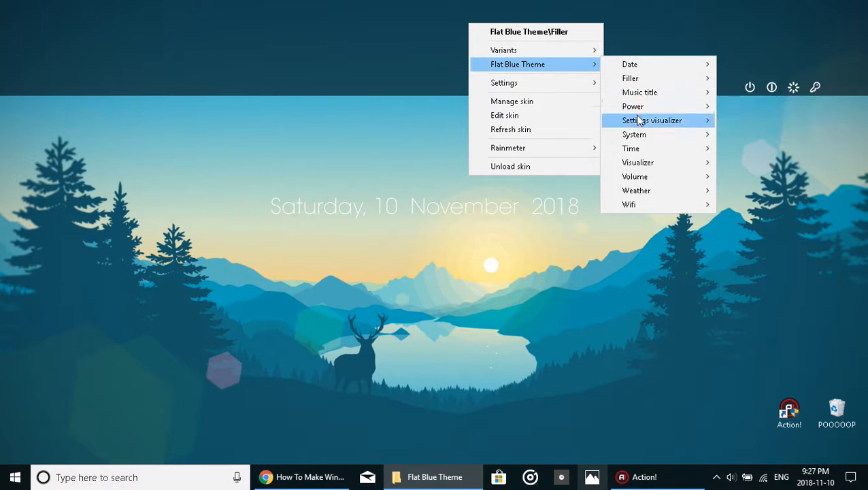
mouse_move(640, 122)
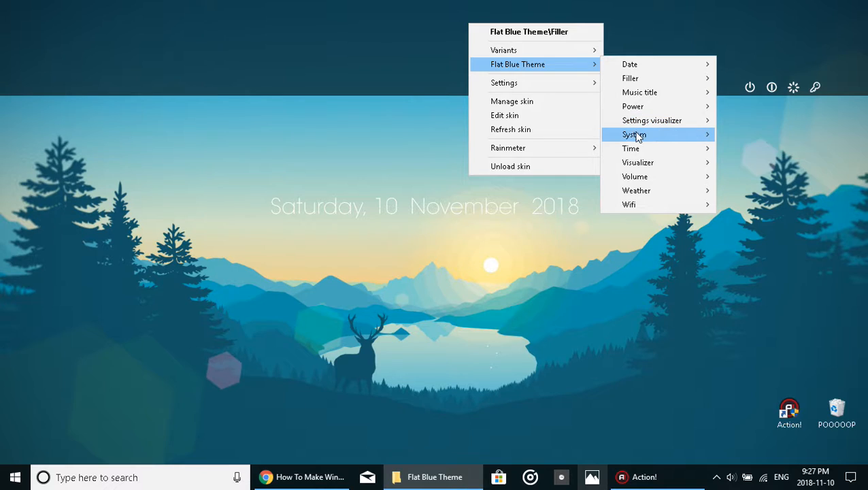
mouse_move(635, 140)
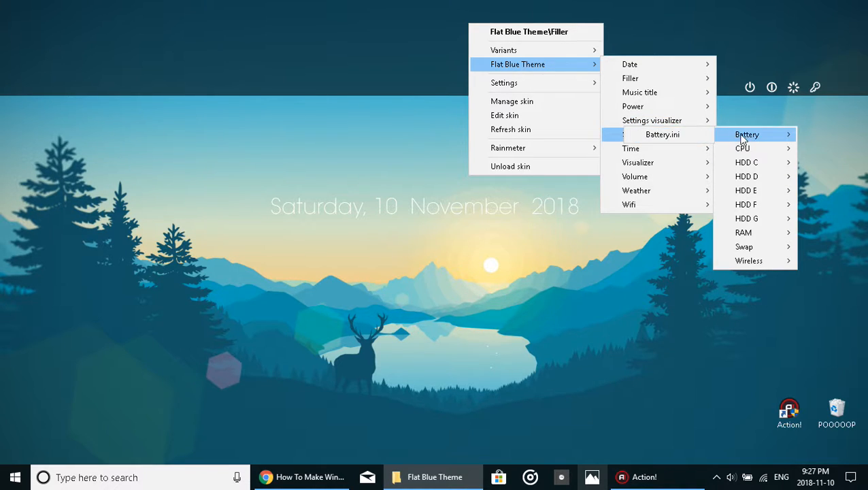
mouse_move(733, 149)
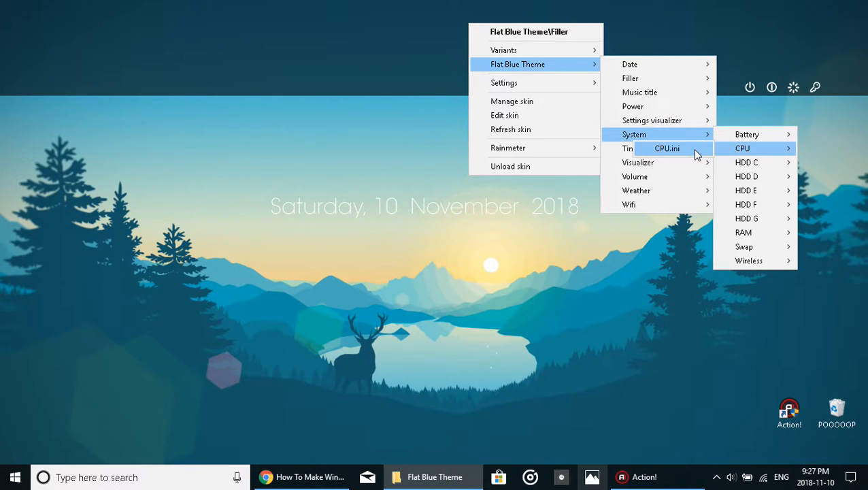
click(692, 148)
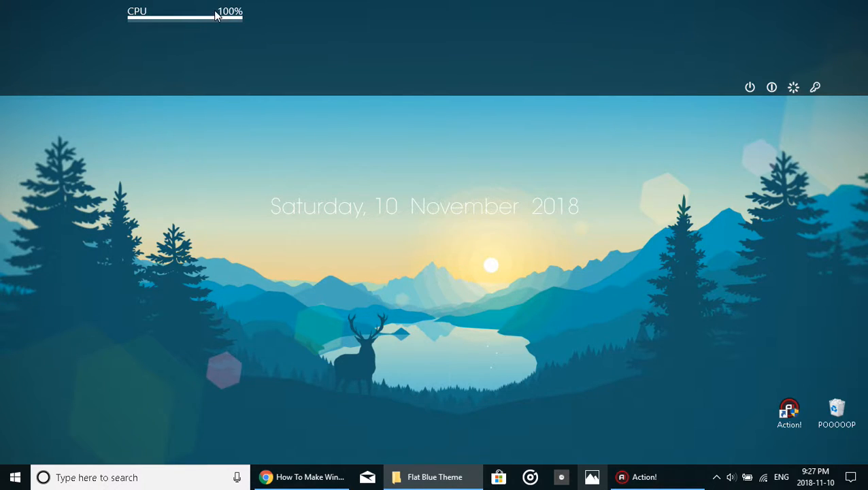
mouse_move(232, 12)
mouse_down()
mouse_move(260, 11)
mouse_move(231, 12)
mouse_up()
- Load the RAM.ini meter from the Flat Blue Theme's System skins beside the CPU meter
right_click(286, 54)
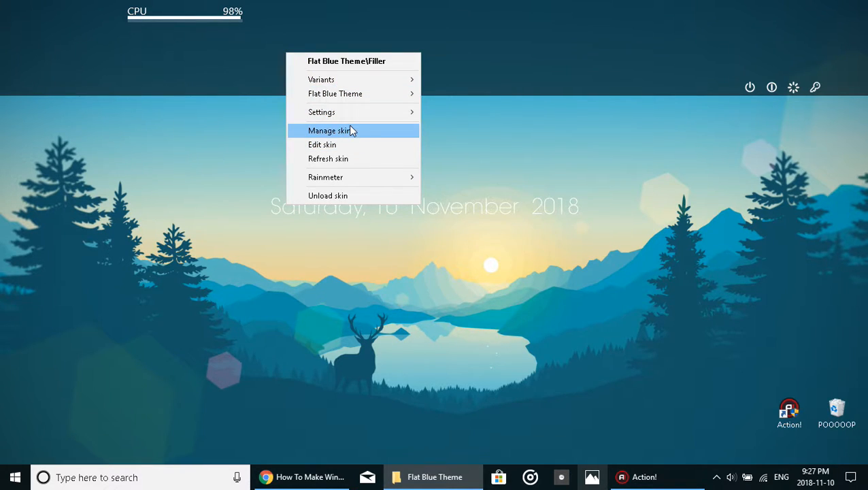
mouse_move(404, 94)
mouse_move(467, 137)
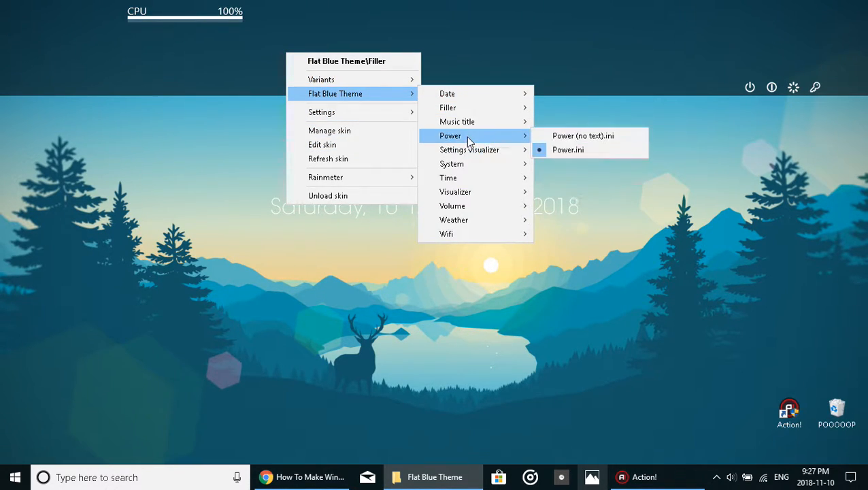
mouse_move(462, 165)
mouse_move(562, 168)
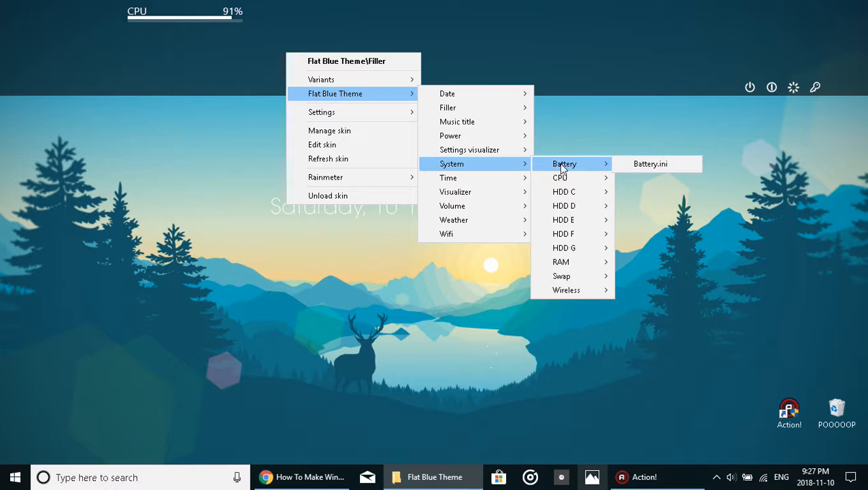
mouse_move(574, 266)
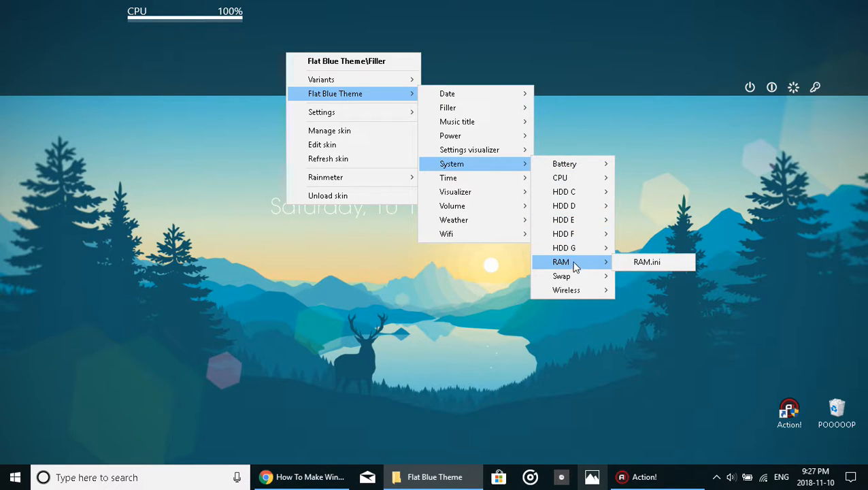
click(635, 262)
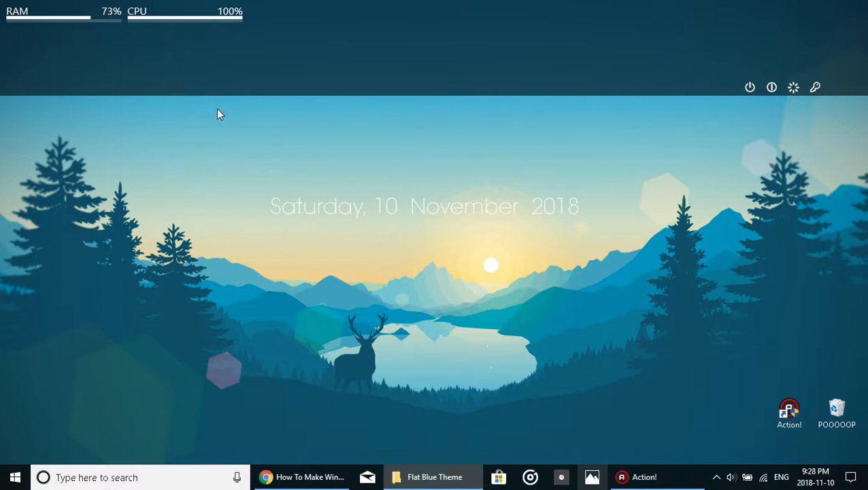
- Load the HDD C meter from the Flat Blue Theme's System skins
right_click(346, 35)
mouse_move(456, 76)
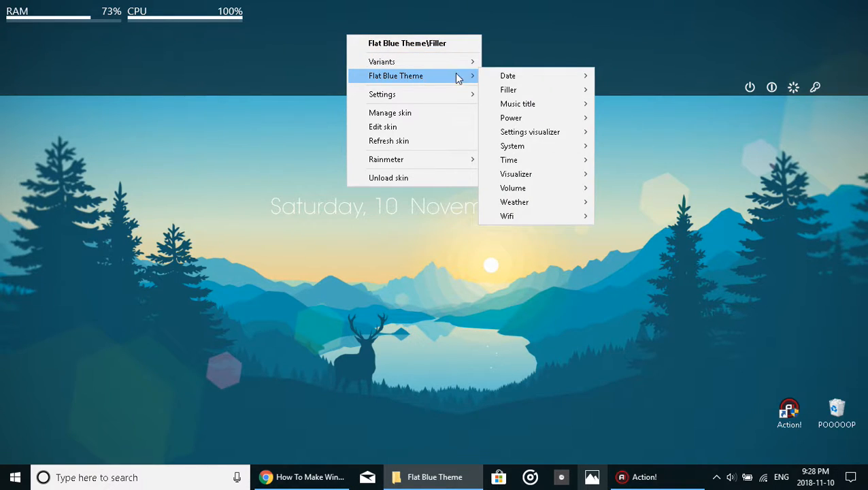
mouse_move(491, 76)
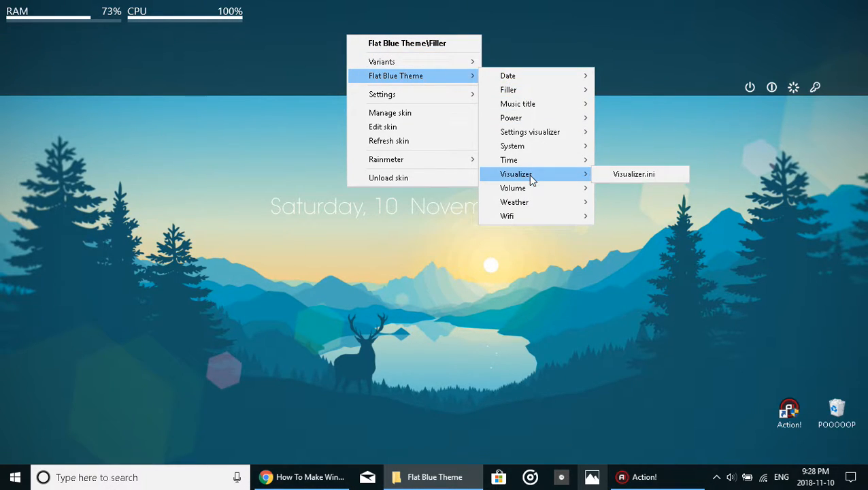
mouse_move(521, 151)
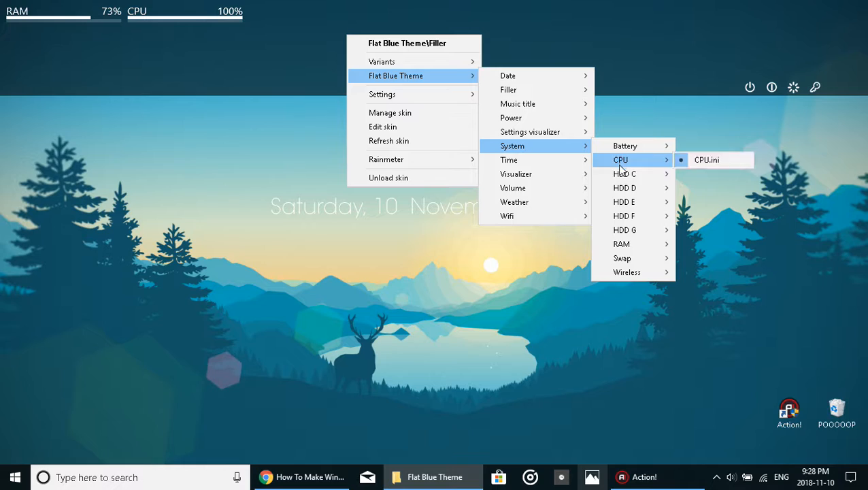
mouse_move(627, 178)
click(702, 174)
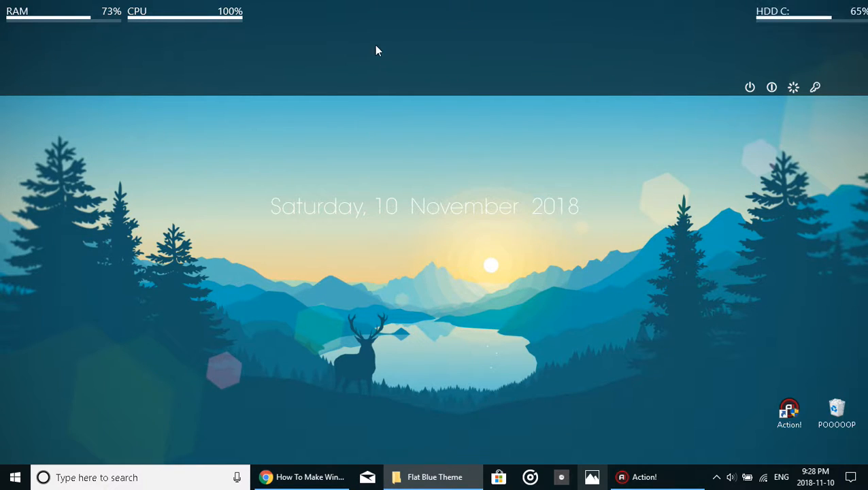
- Load the HDD D meter's HDD.ini from the Flat Blue Theme's System skins beside the HDD C meter
right_click(628, 15)
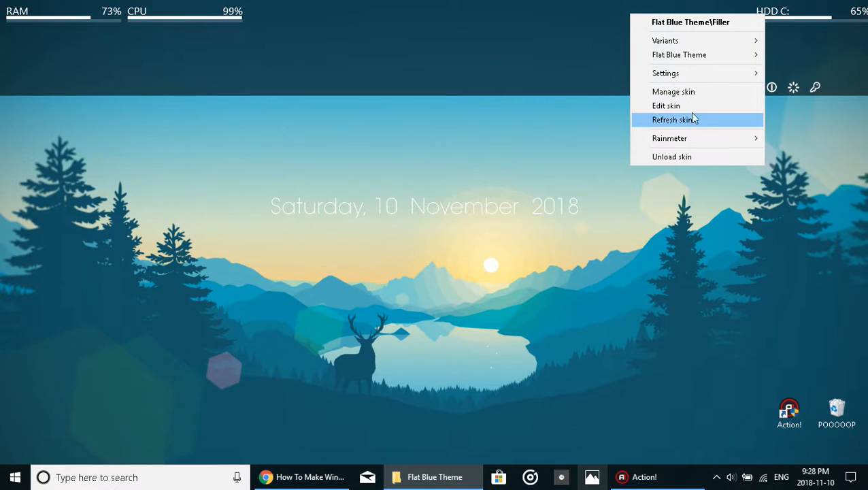
mouse_move(683, 57)
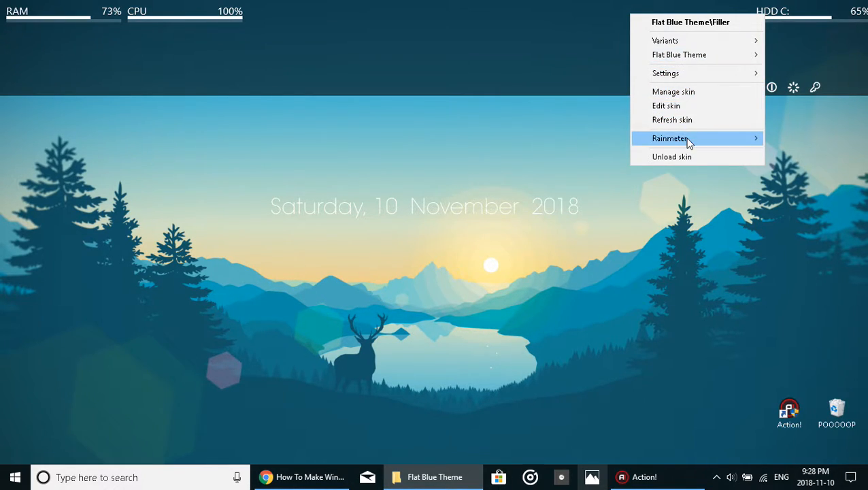
mouse_move(703, 141)
mouse_move(755, 58)
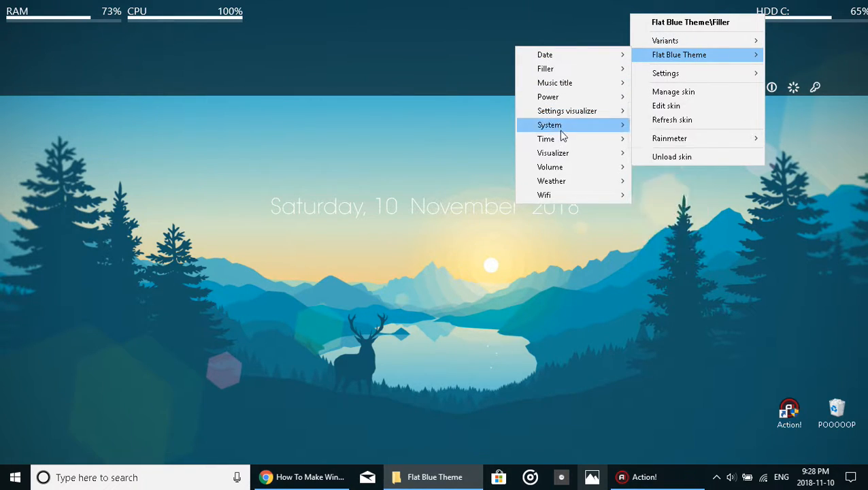
mouse_move(568, 171)
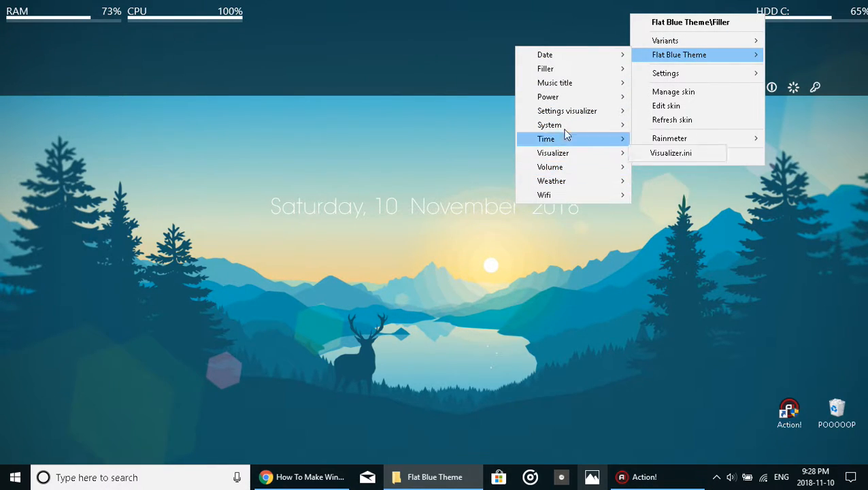
mouse_move(562, 133)
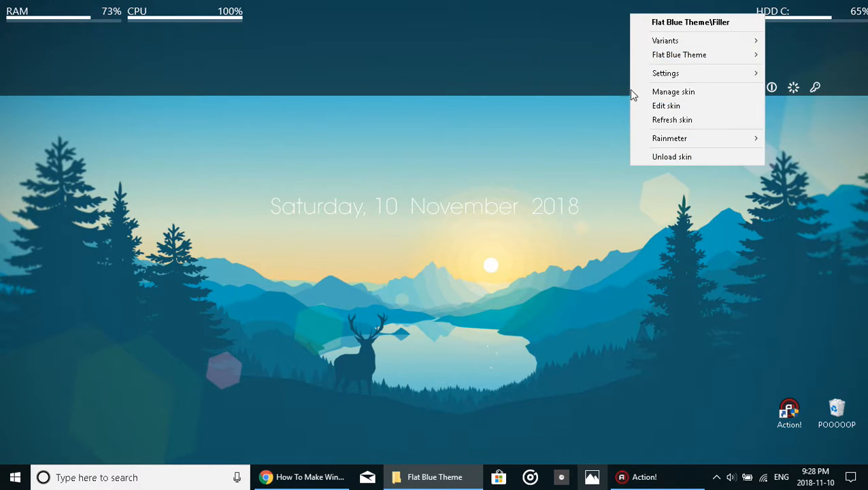
mouse_move(669, 73)
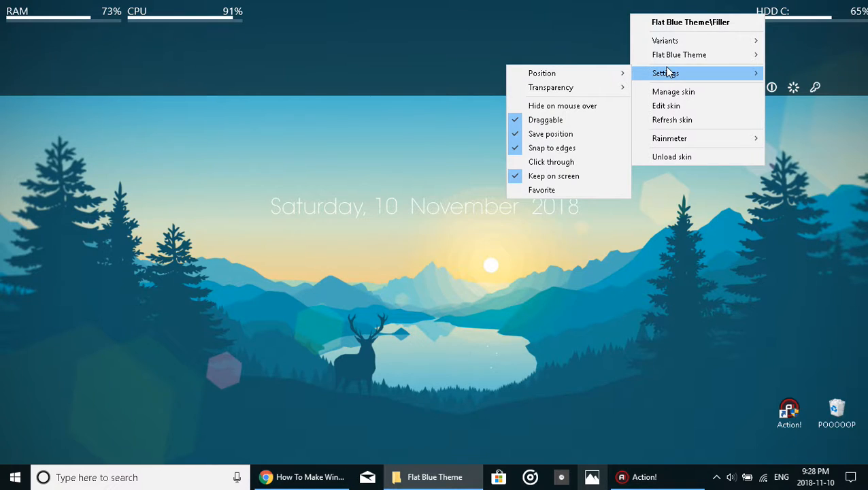
mouse_move(646, 55)
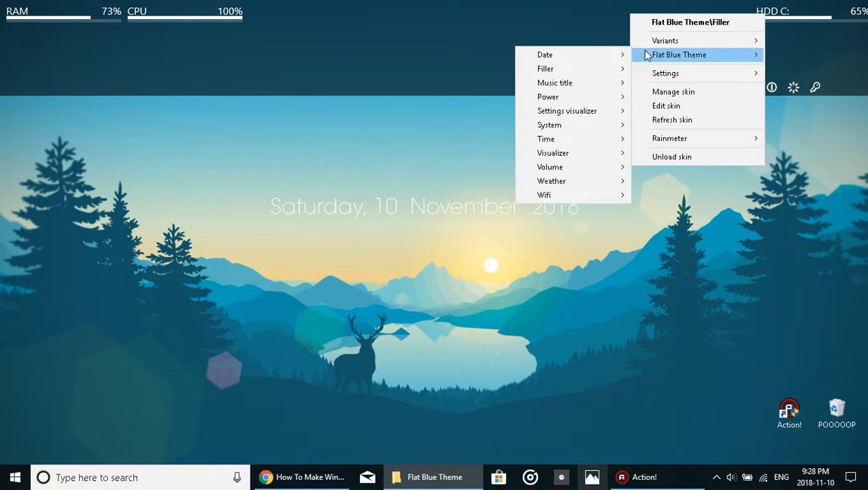
mouse_move(569, 126)
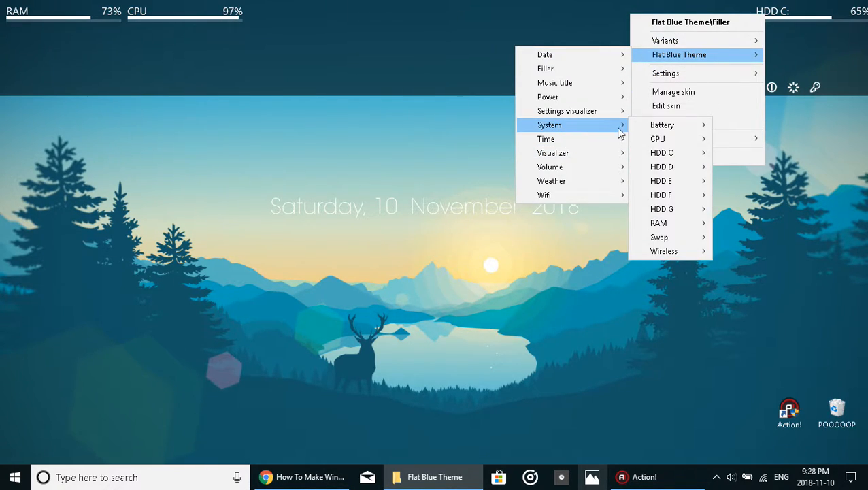
mouse_move(672, 198)
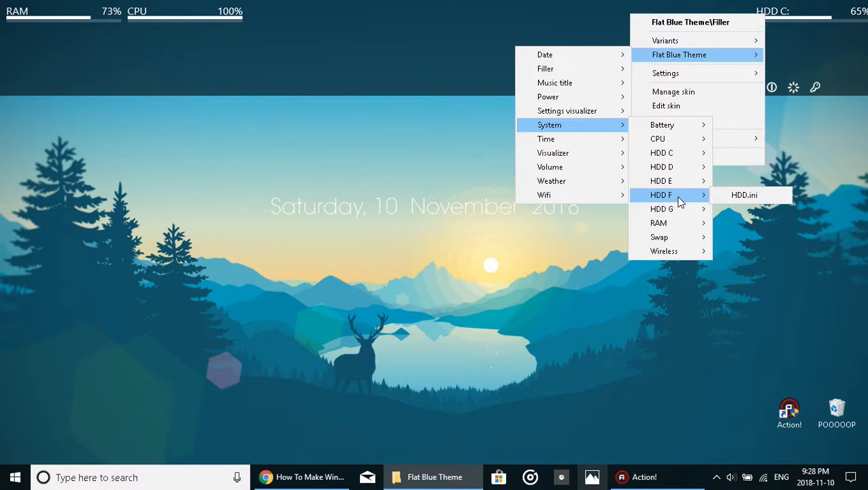
mouse_move(674, 167)
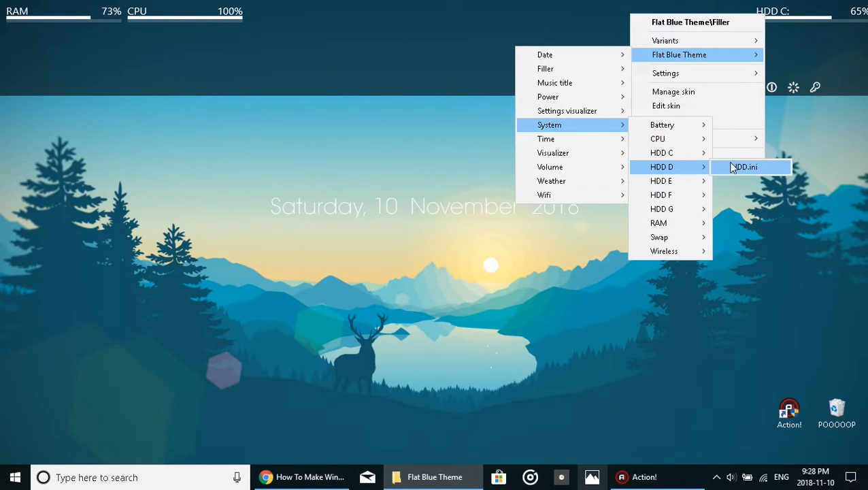
click(732, 167)
- Load the HDD E meter from the Flat Blue Theme's System skins next to the other drive meters
right_click(594, 24)
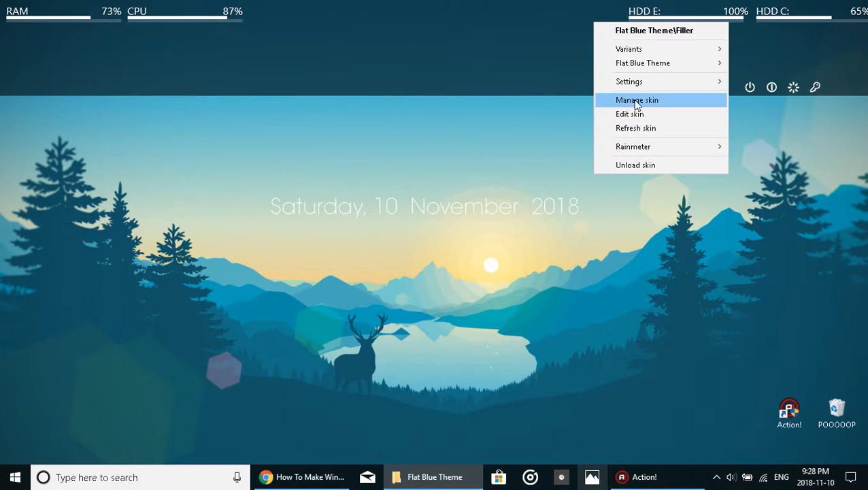
mouse_move(741, 68)
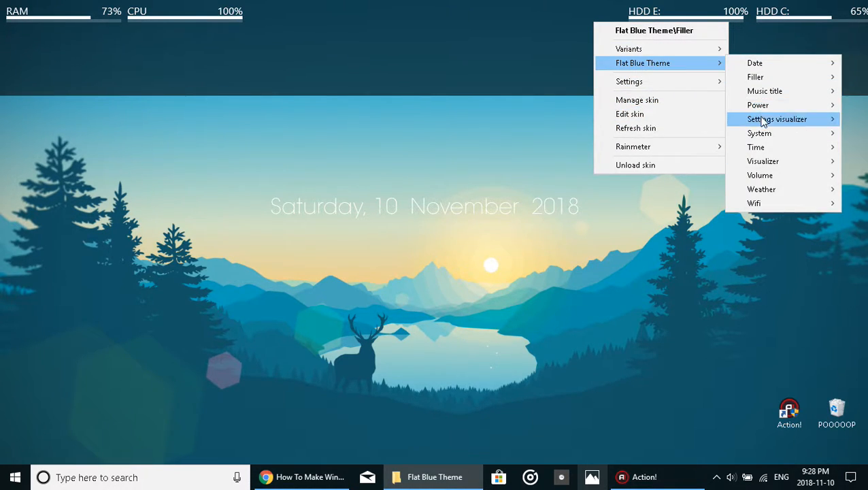
mouse_move(768, 135)
mouse_move(695, 166)
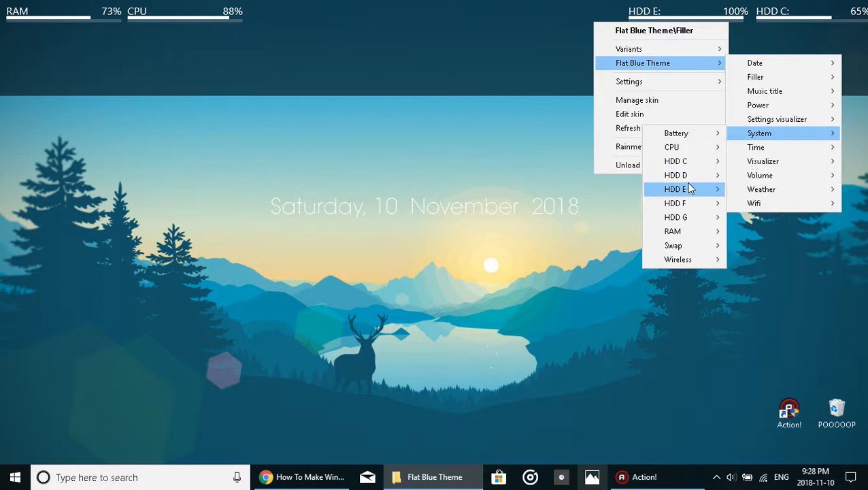
mouse_move(685, 191)
click(736, 194)
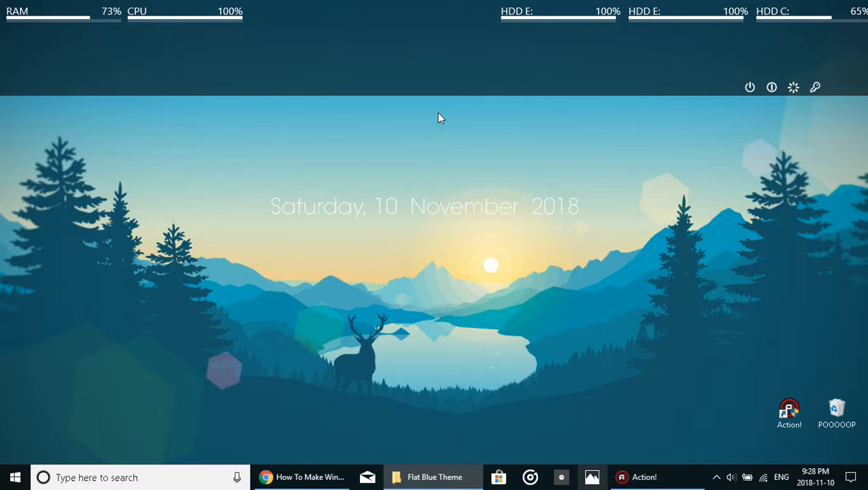
- Load the Flat Blue Theme skin Weather C.ini and place it on the filler band beside the CPU meter
right_click(462, 64)
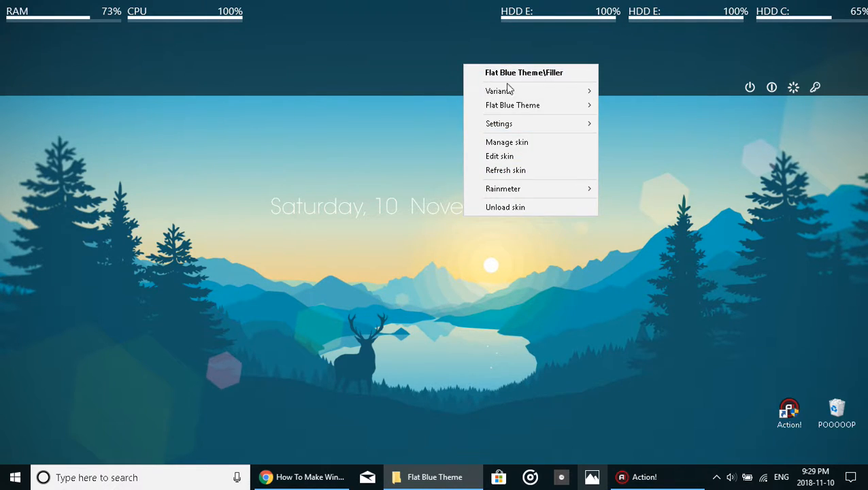
mouse_move(552, 105)
mouse_move(615, 105)
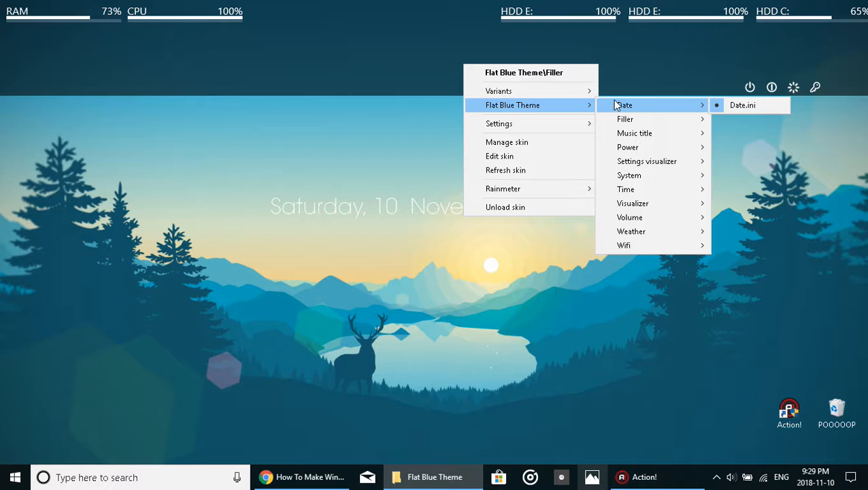
mouse_move(633, 207)
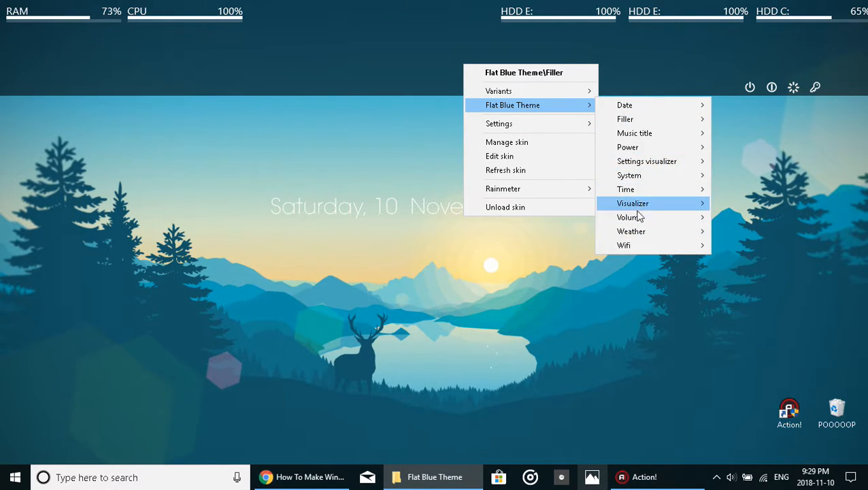
mouse_move(635, 233)
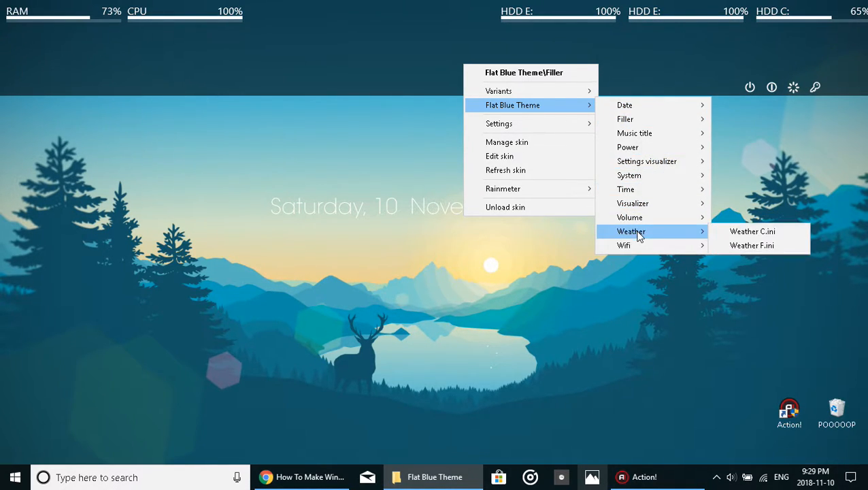
click(738, 230)
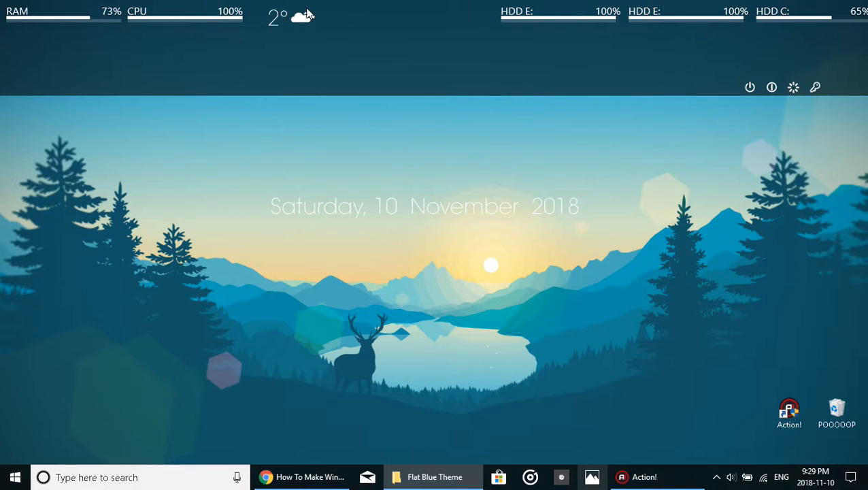
mouse_move(301, 20)
mouse_down()
mouse_move(346, 32)
mouse_move(302, 27)
mouse_up()
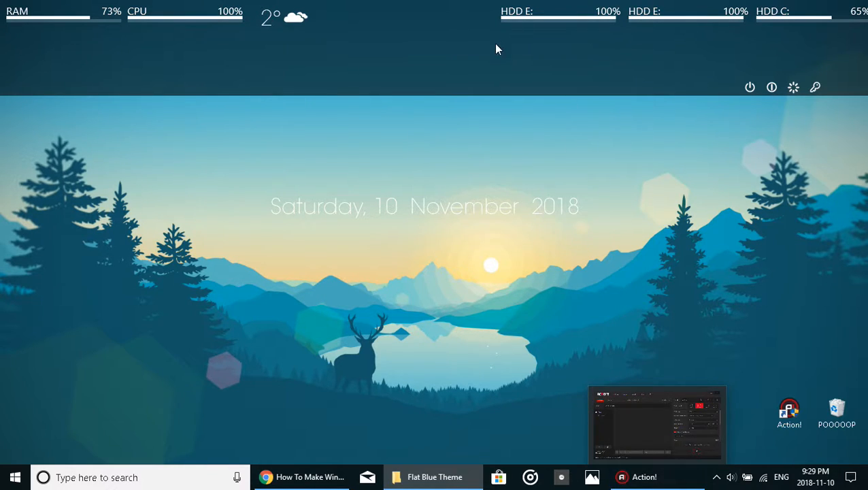
right_click(483, 58)
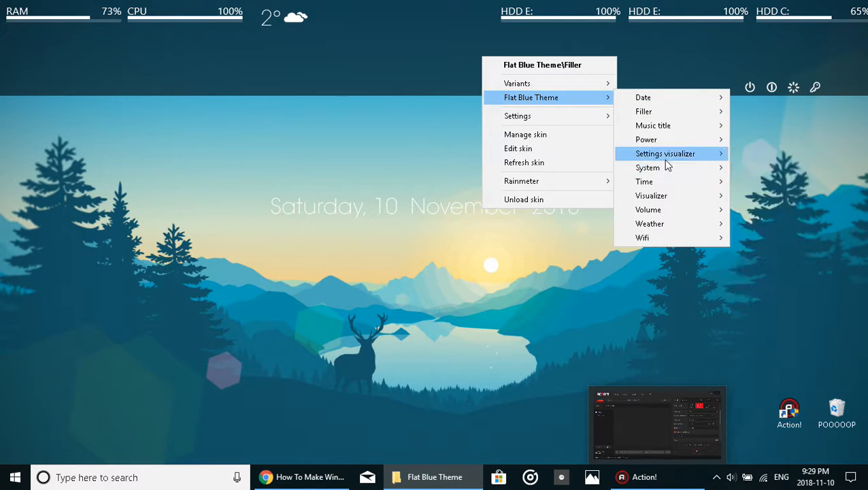
mouse_move(668, 182)
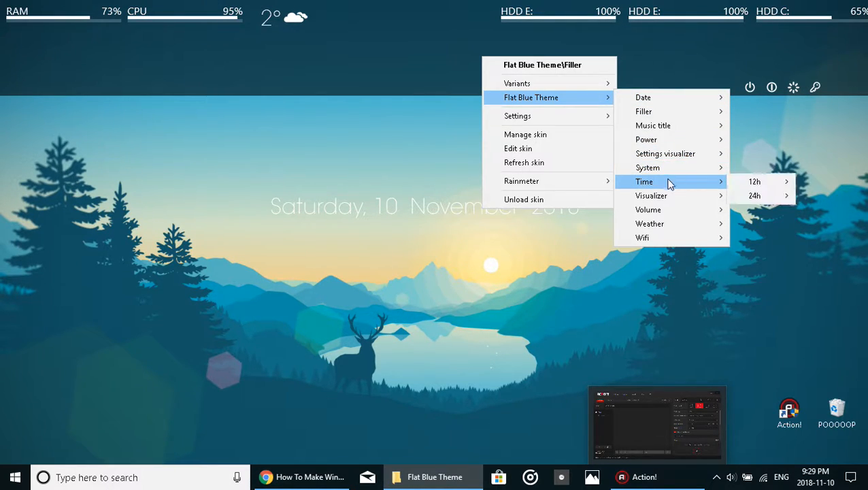
mouse_move(766, 185)
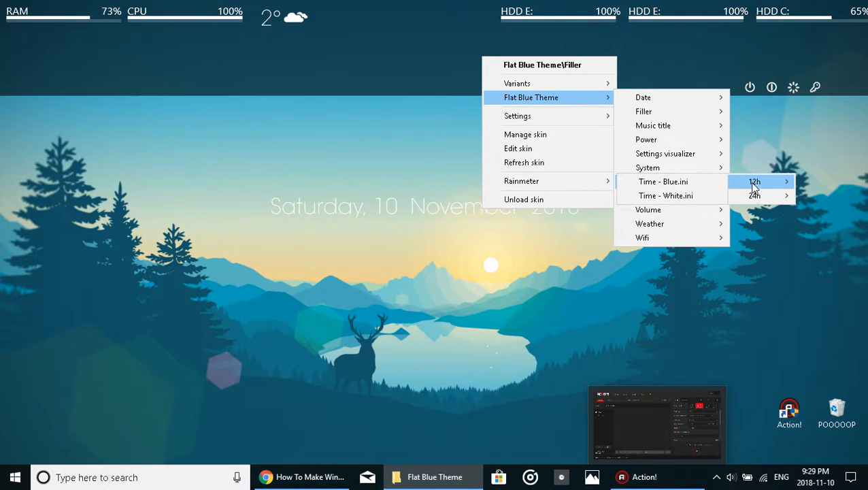
click(466, 286)
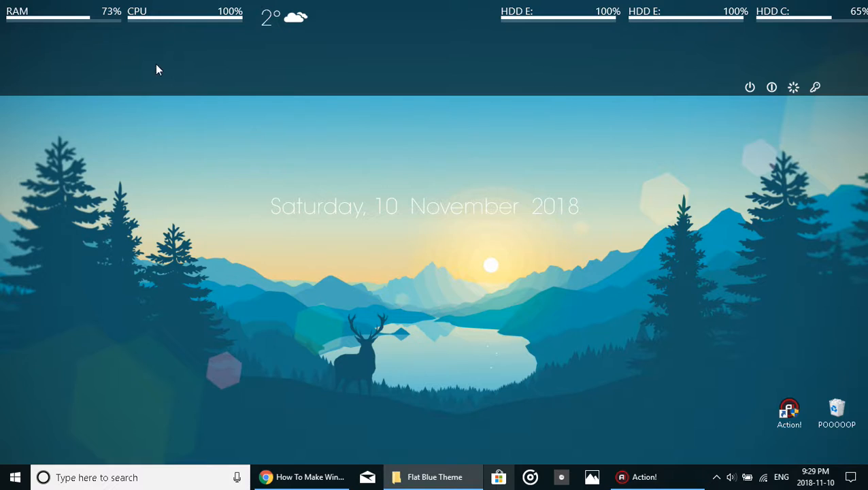
- Load the 12h clock skin Time - Blue.ini and place it above the date, just below the filler band
right_click(506, 45)
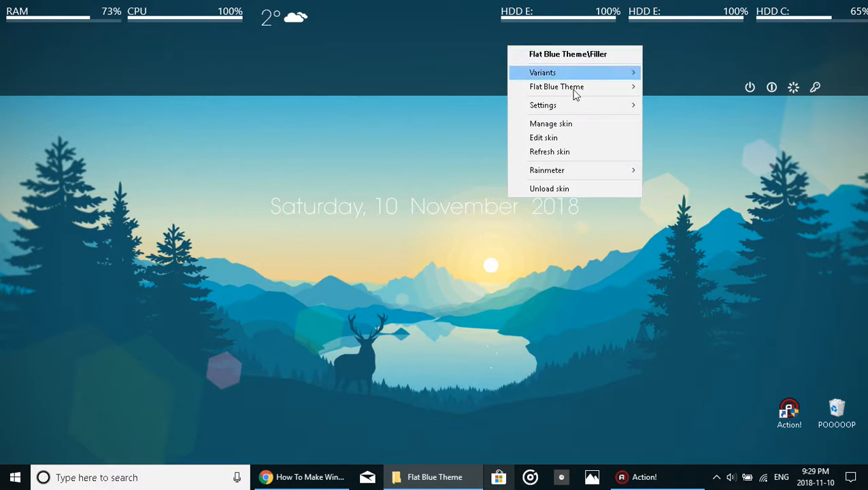
mouse_move(591, 86)
mouse_move(668, 89)
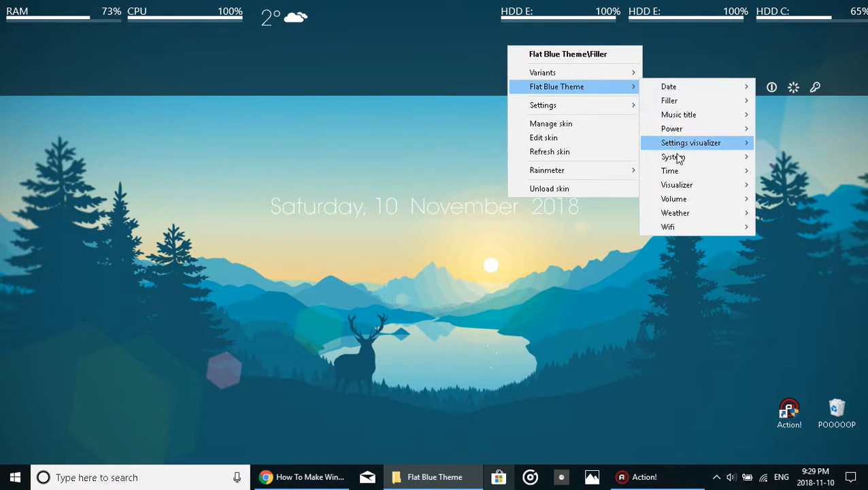
mouse_move(691, 173)
mouse_move(773, 170)
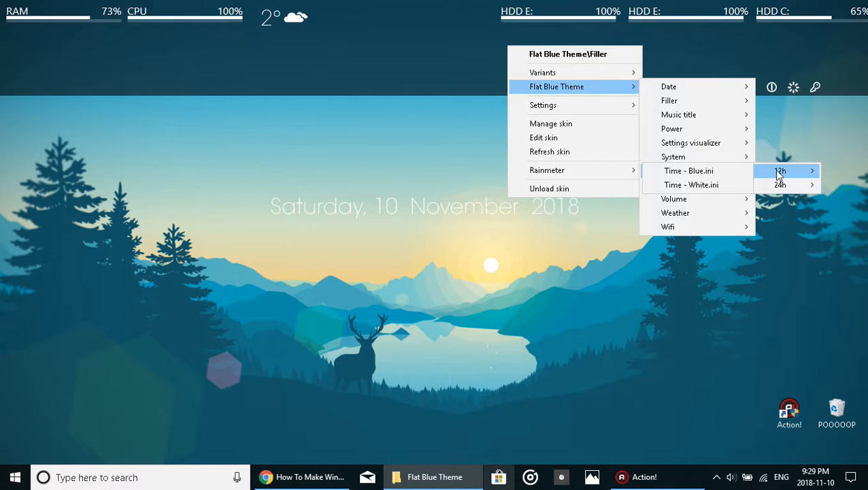
click(729, 175)
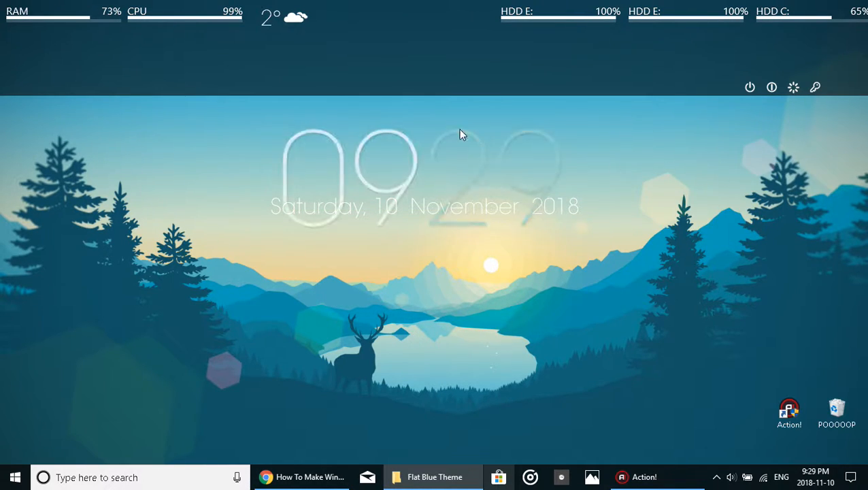
drag(452, 154, 456, 118)
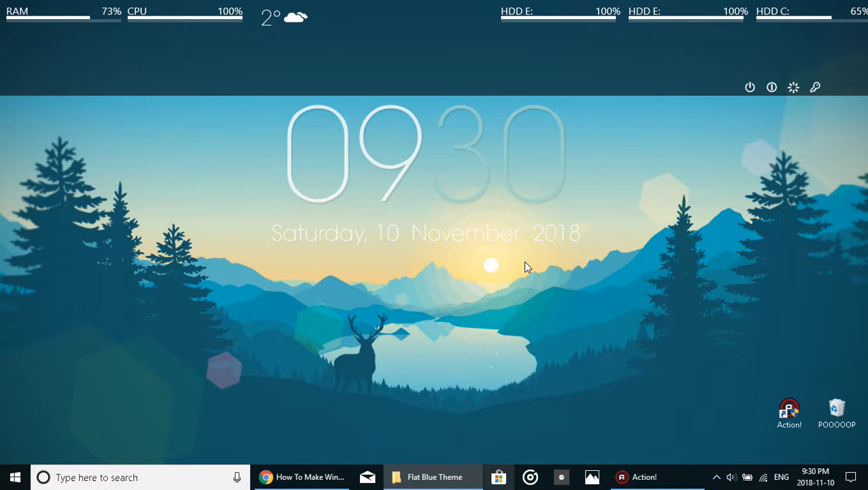
mouse_move(651, 478)
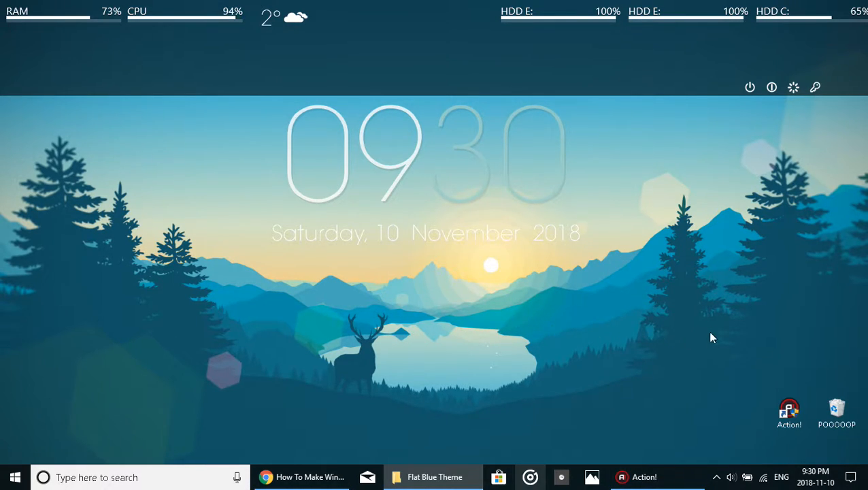
click(716, 477)
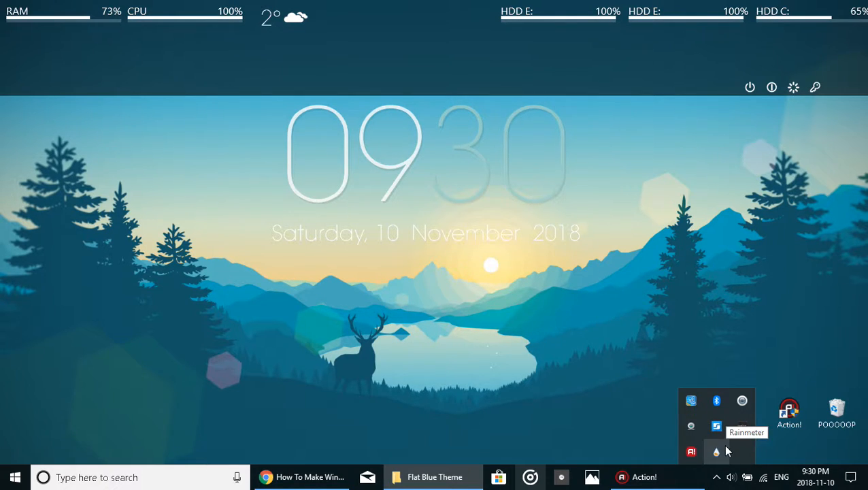
click(606, 372)
right_click(570, 39)
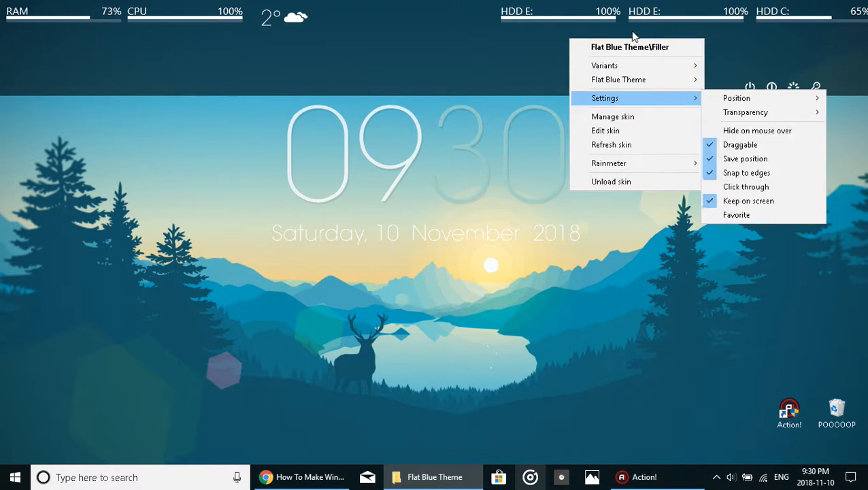
mouse_move(659, 81)
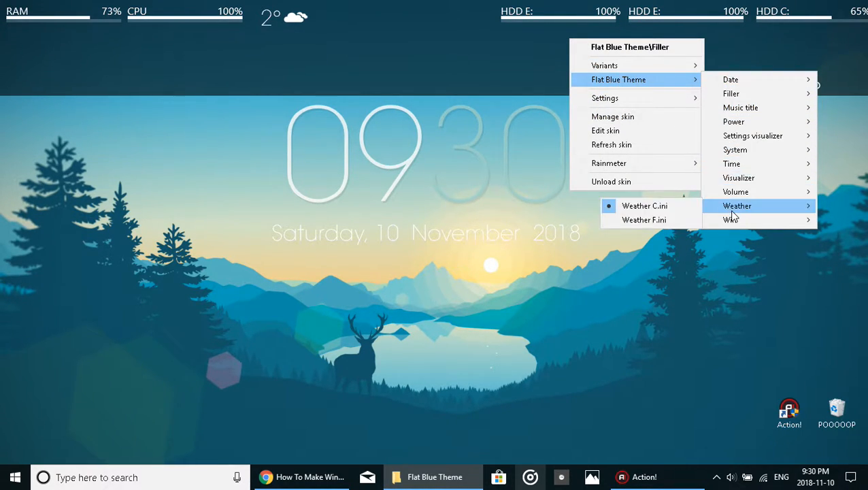
mouse_move(742, 220)
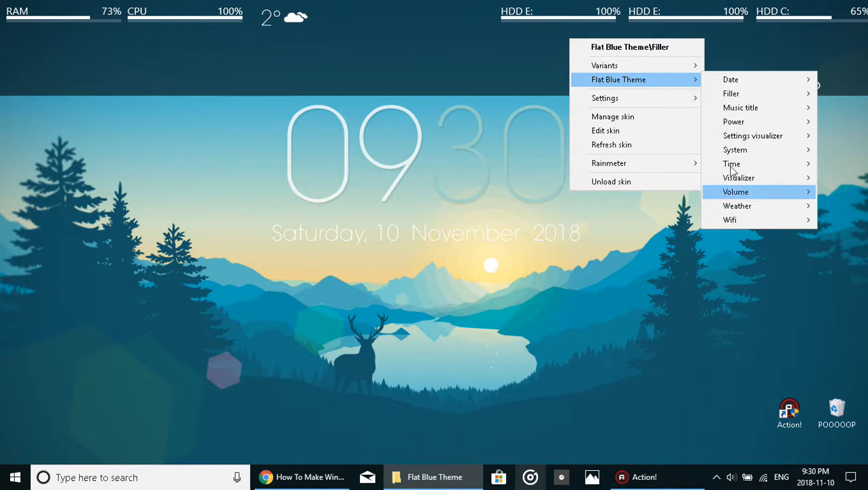
mouse_move(741, 86)
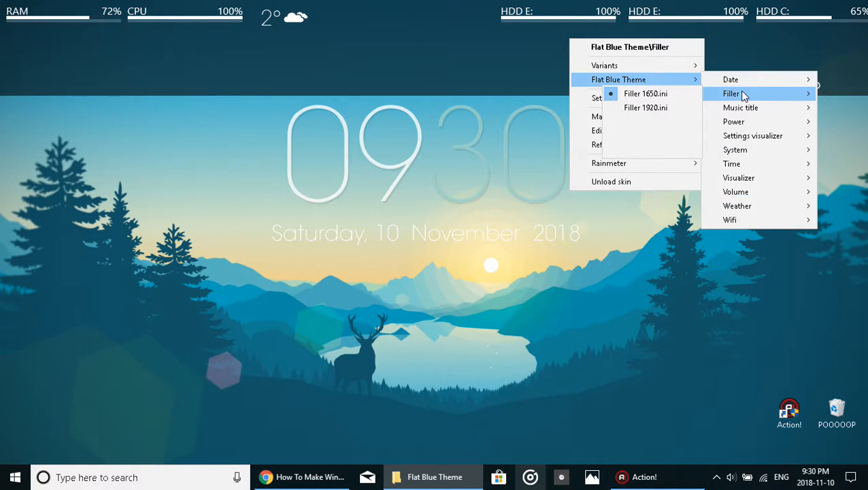
mouse_move(745, 121)
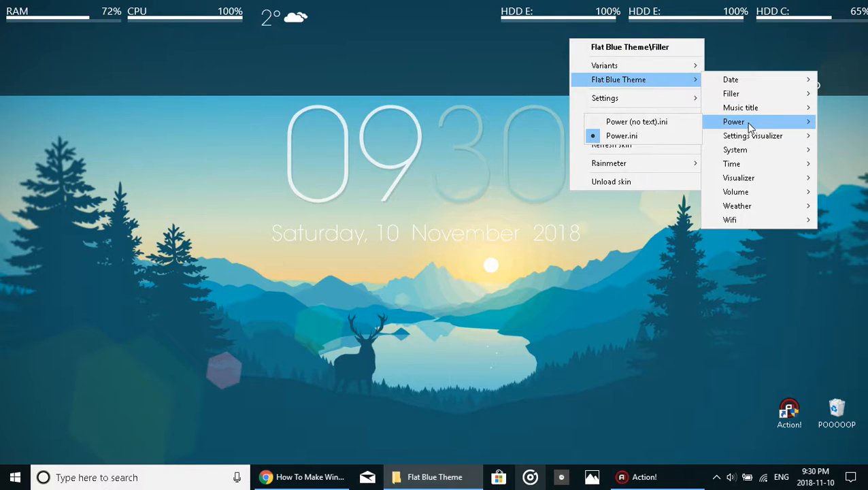
click(663, 387)
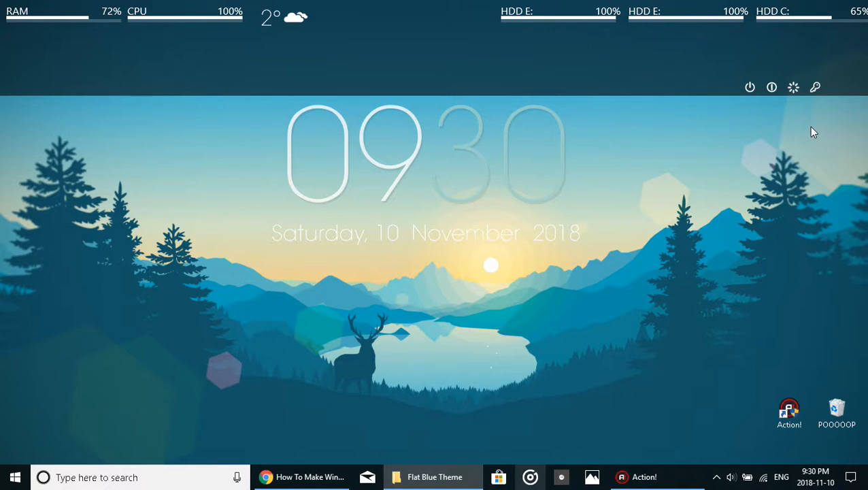
click(15, 477)
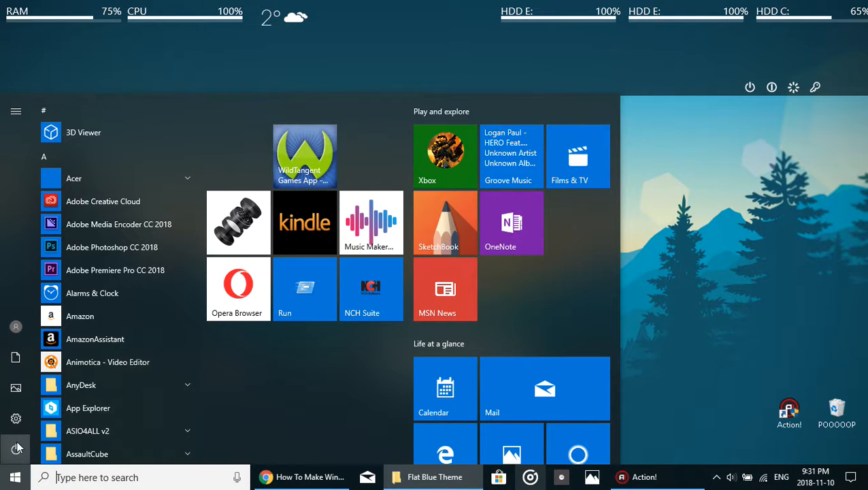
click(780, 278)
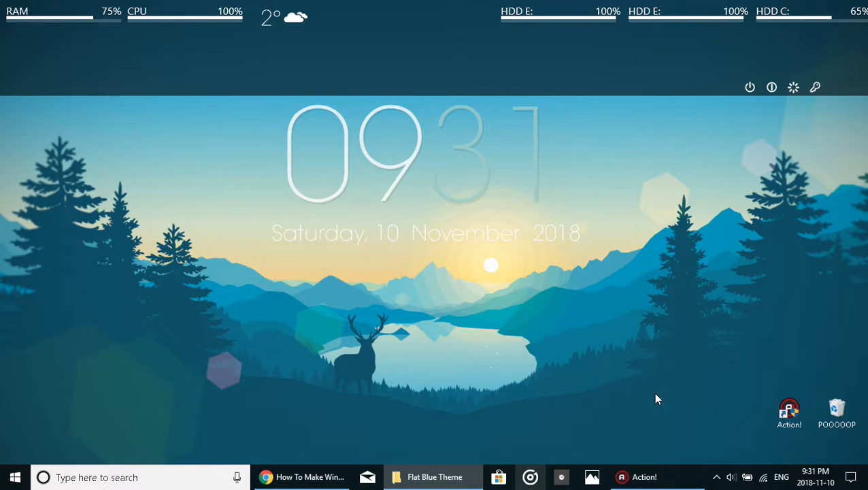
mouse_move(340, 476)
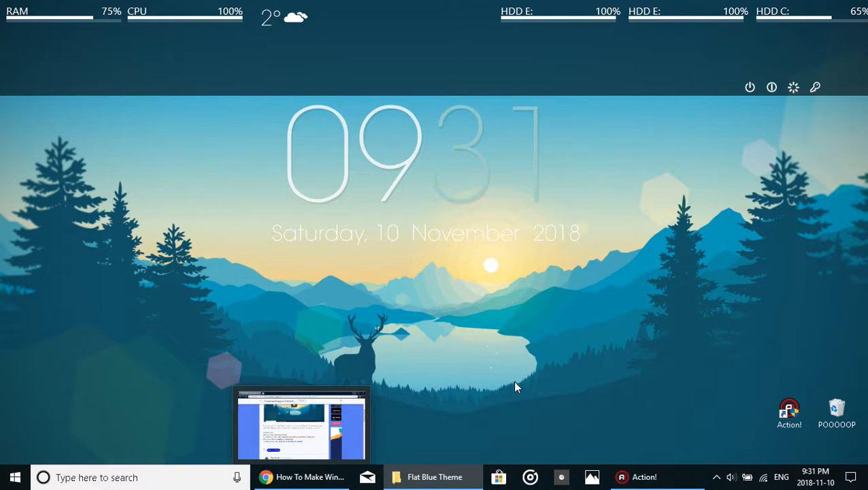